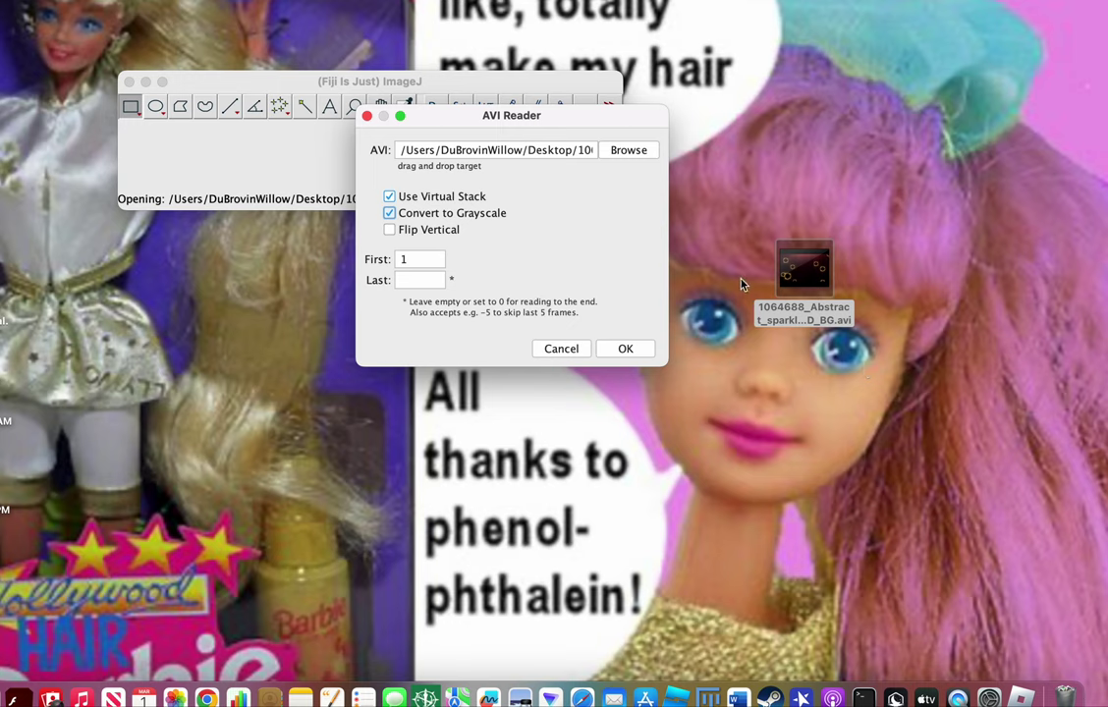
Step: Set the last frame to 96 and import the AVI as a grayscale virtual stack
{"action": "left_click", "coordinate": [402, 279]}
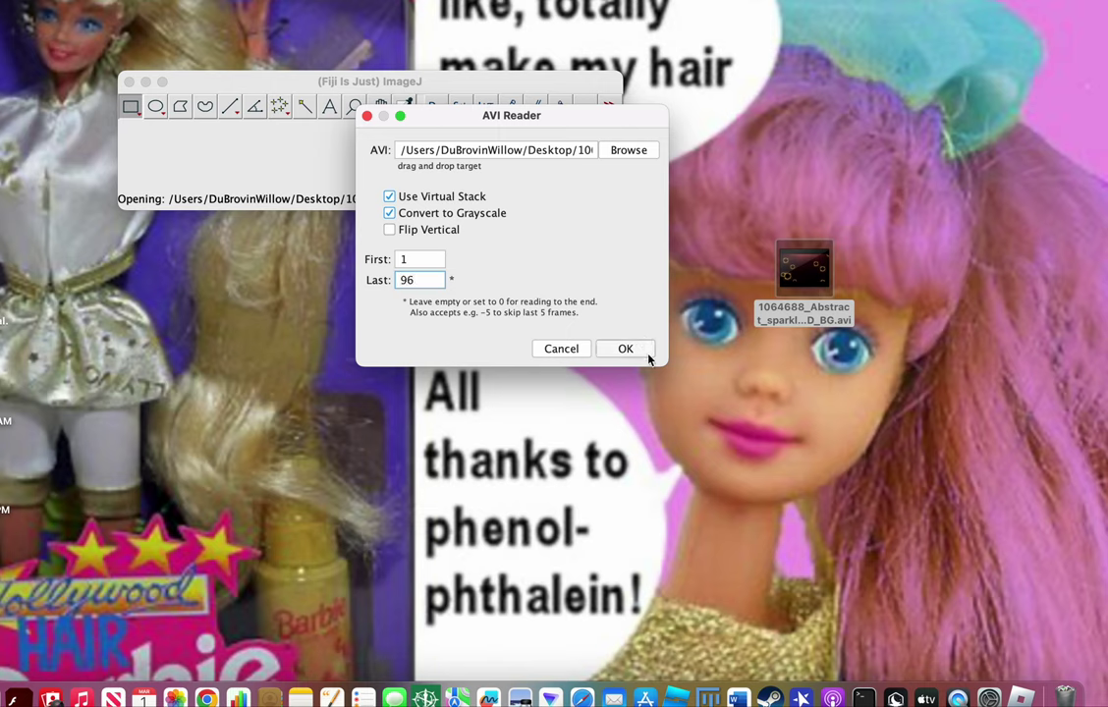
{"action": "left_click", "coordinate": [625, 350]}
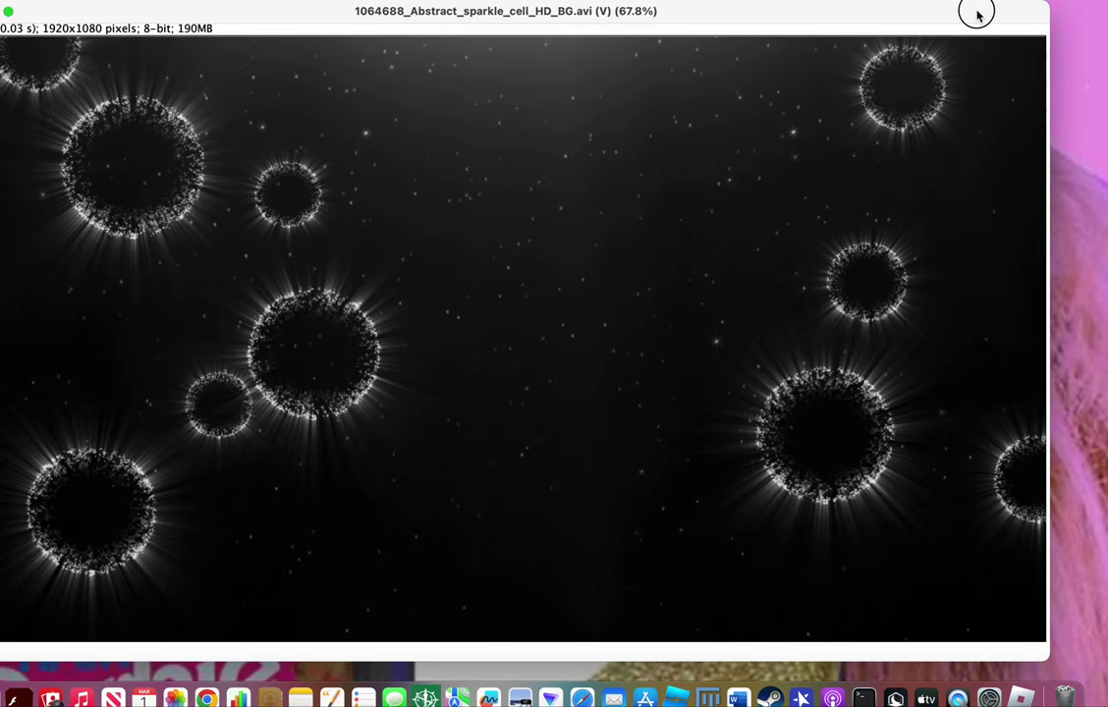
Step: Move the video window below the ImageJ main window and the AVI file to the desktop's upper corner
{"action": "left_click_drag", "start_coordinate": [977, 12], "coordinate": [1035, 57]}
{"action": "left_click_drag", "start_coordinate": [23, 43], "coordinate": [386, 296]}
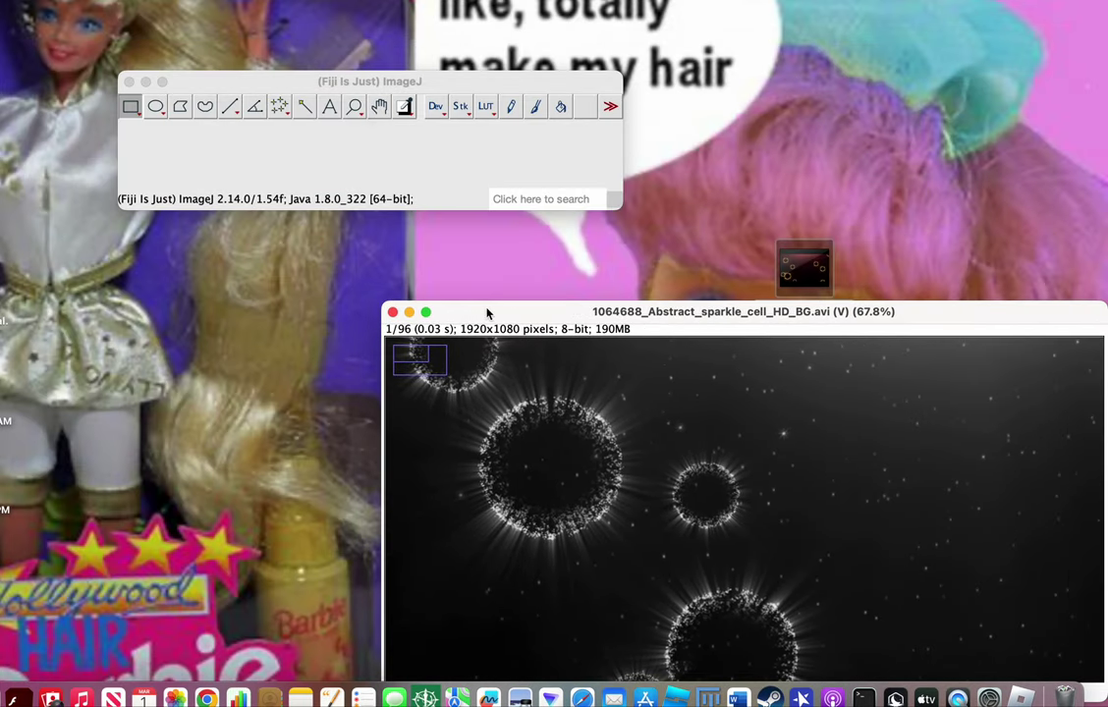
{"action": "left_click_drag", "start_coordinate": [487, 315], "coordinate": [238, 116]}
{"action": "left_click_drag", "start_coordinate": [861, 512], "coordinate": [961, 642]}
{"action": "left_click_drag", "start_coordinate": [961, 117], "coordinate": [711, 260]}
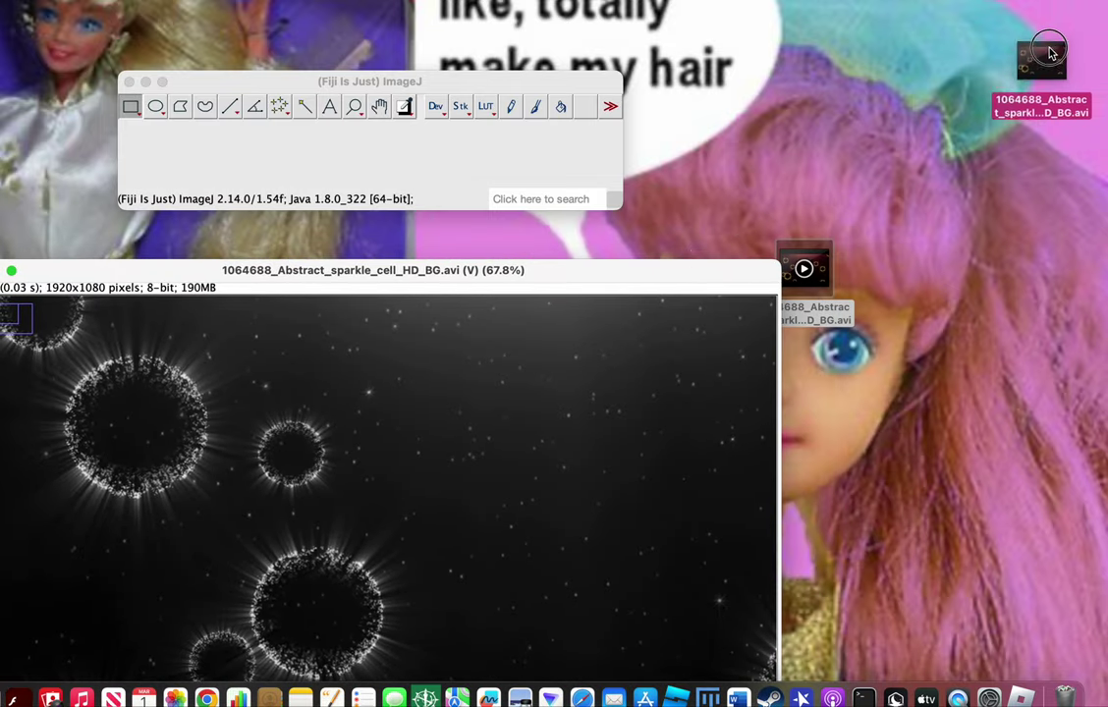
{"action": "key", "text": "F11"}
{"action": "key", "text": "F11"}
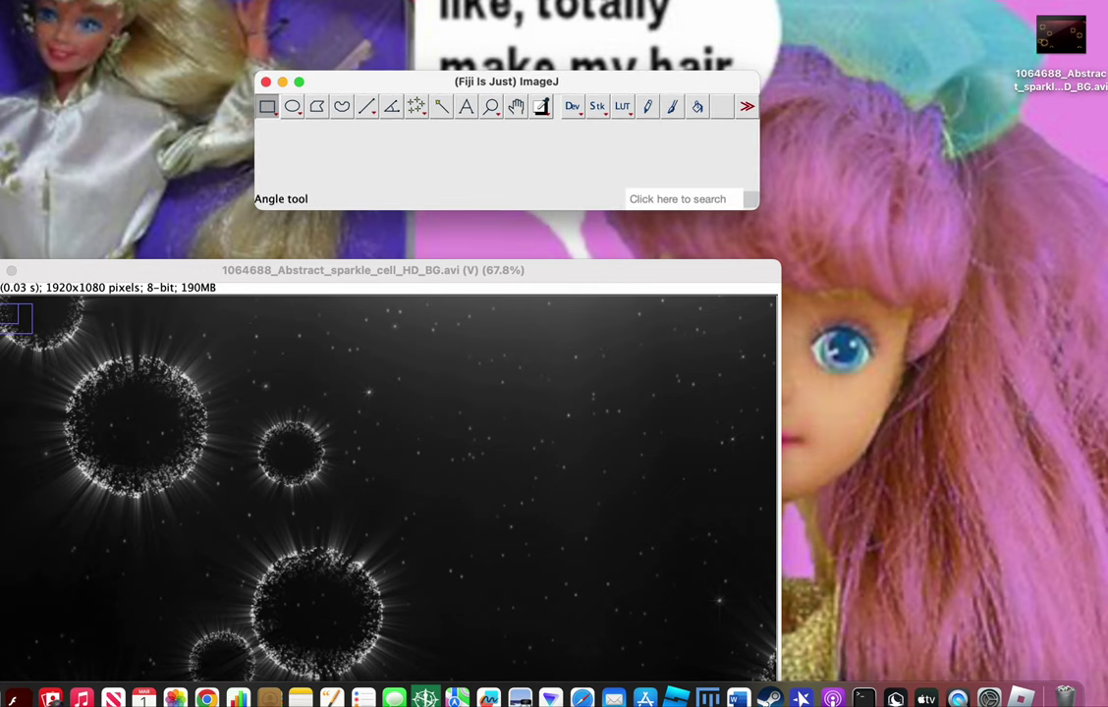
Step: Launch TrackMate on the sparkle cell video and accept swapping the Z and T dimensions
{"action": "left_click", "coordinate": [255, 0]}
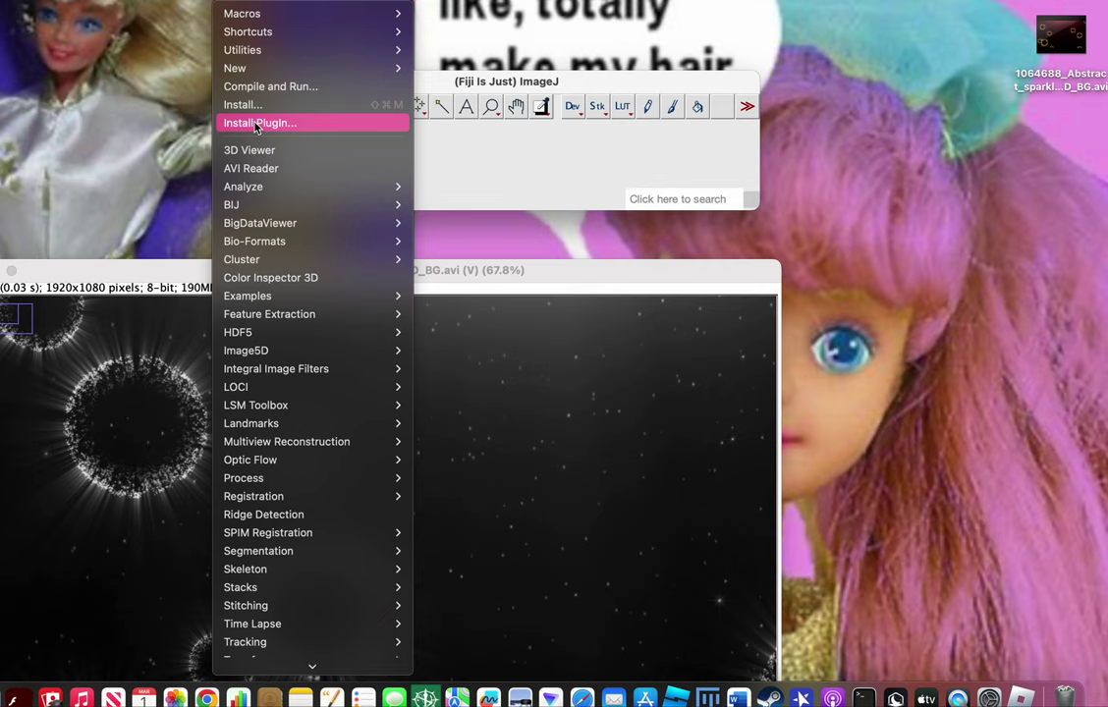
{"action": "scroll", "coordinate": [279, 471], "scroll_direction": "down", "scroll_amount": 3}
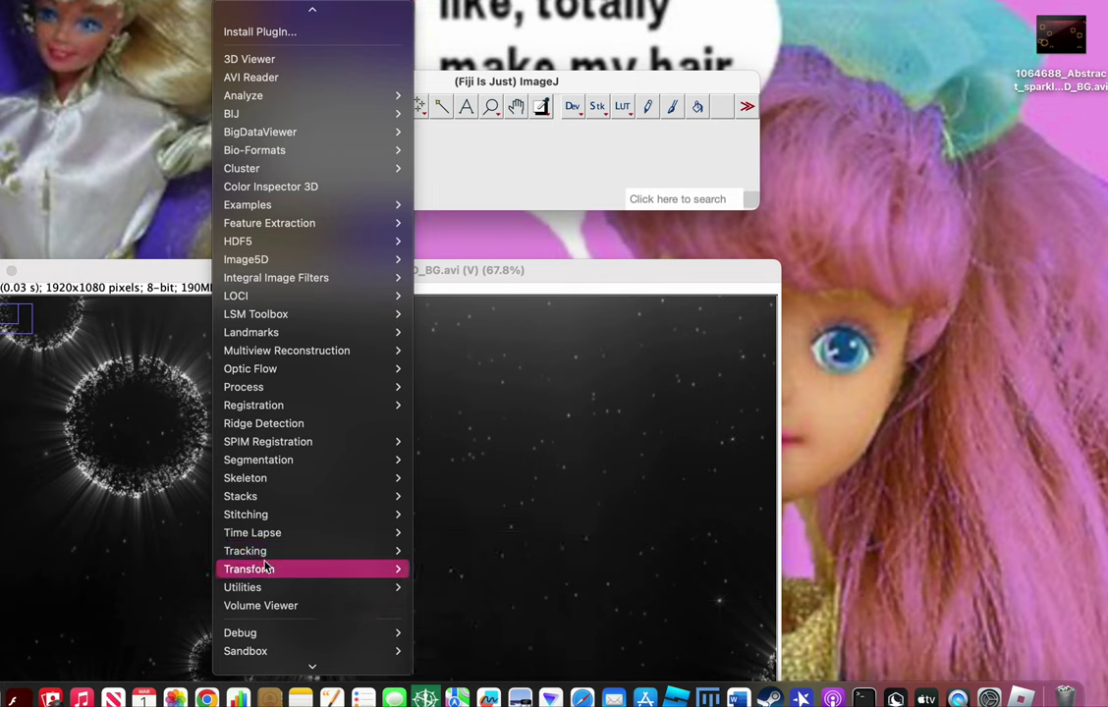
{"action": "mouse_move", "coordinate": [274, 556]}
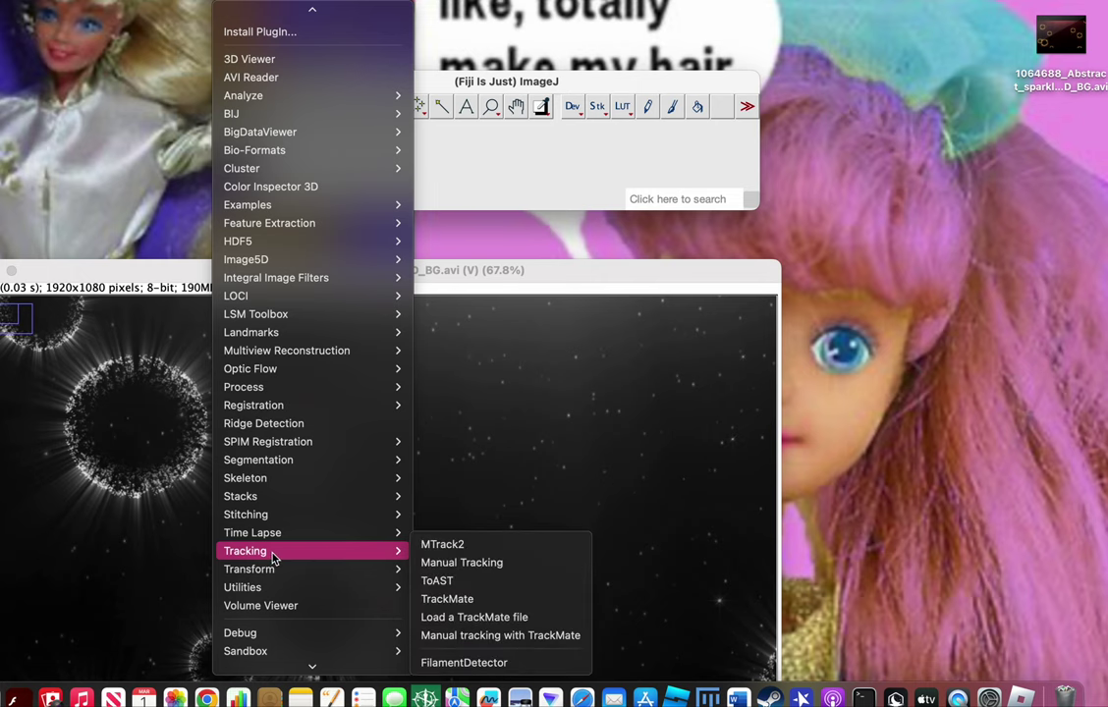
{"action": "left_click", "coordinate": [451, 601]}
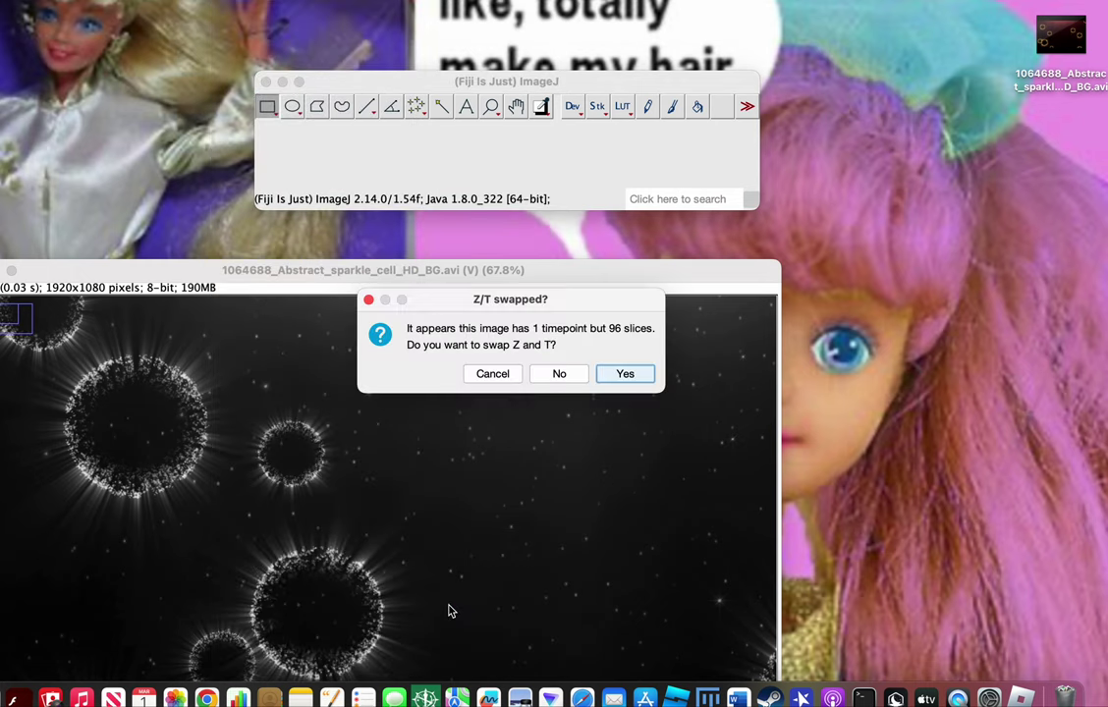
{"action": "left_click", "coordinate": [619, 373]}
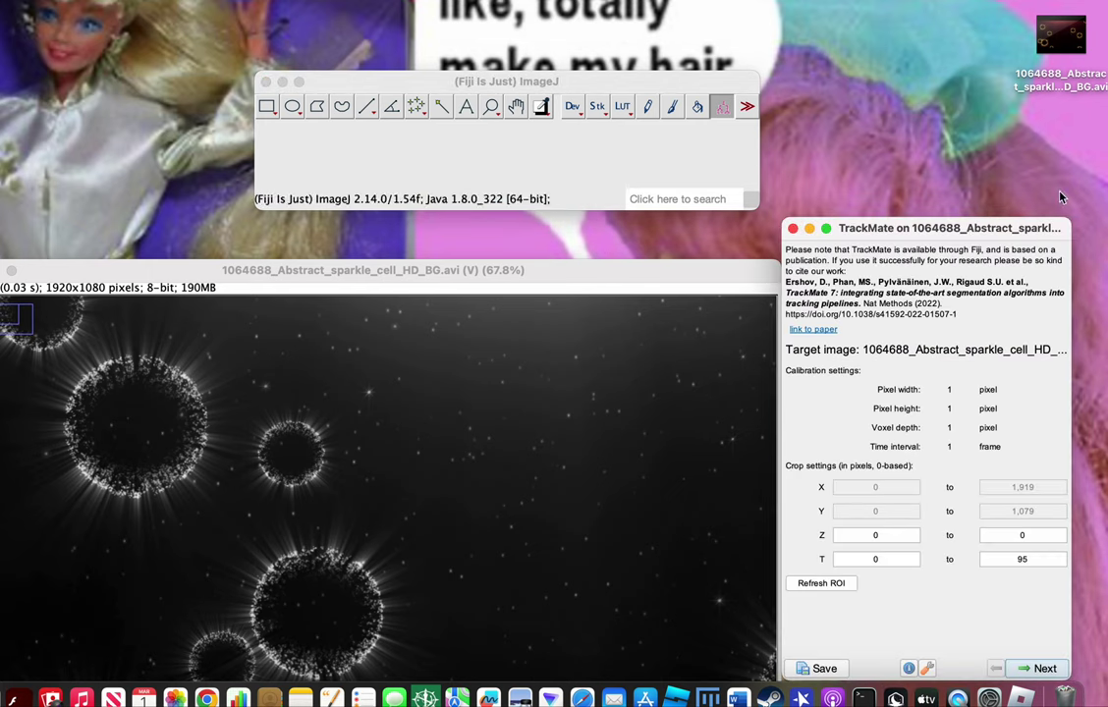
Step: Rearrange the TrackMate, ImageJ and video windows so the crop settings and the video can be seen together
{"action": "left_click_drag", "start_coordinate": [961, 228], "coordinate": [968, 24]}
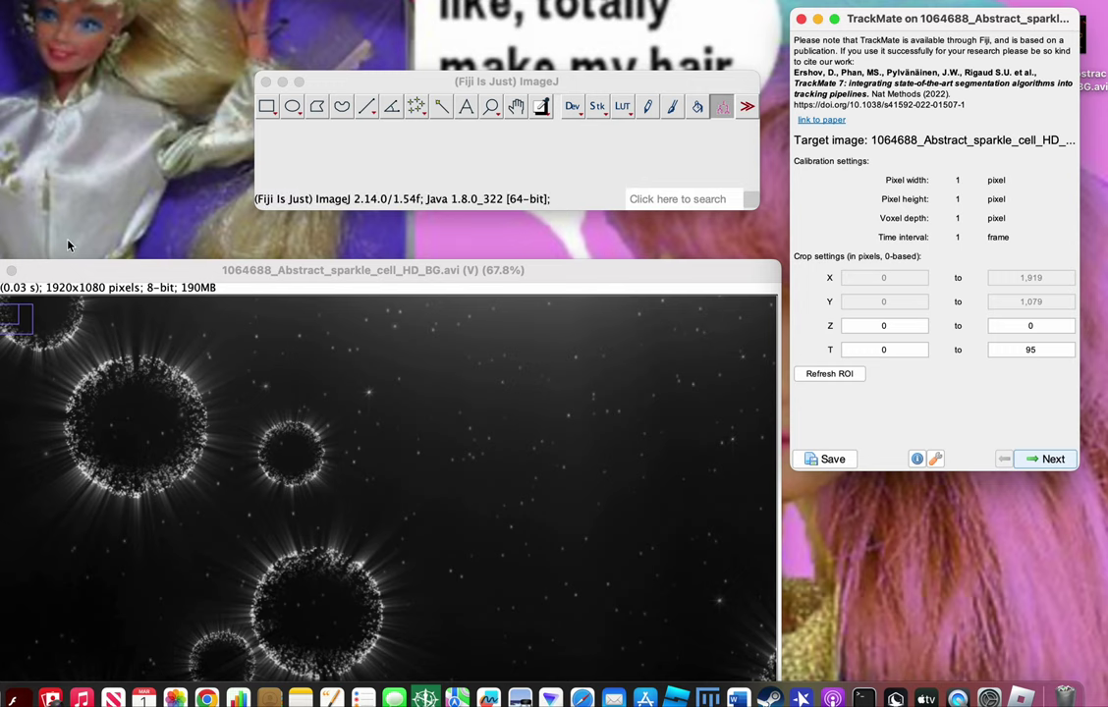
{"action": "left_click_drag", "start_coordinate": [49, 267], "coordinate": [110, 255]}
{"action": "left_click_drag", "start_coordinate": [388, 79], "coordinate": [148, 8]}
{"action": "left_click_drag", "start_coordinate": [879, 25], "coordinate": [851, 72]}
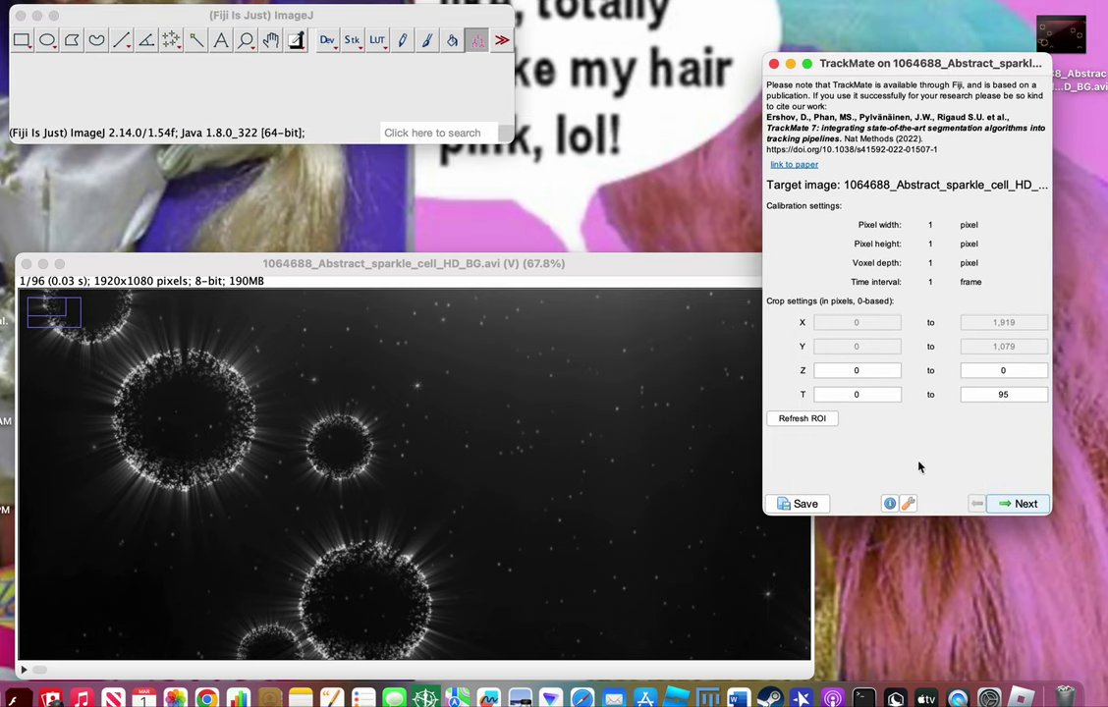
Step: Accept the calibration and crop settings and choose the Thresholding detector for spot detection
{"action": "left_click", "coordinate": [1023, 503]}
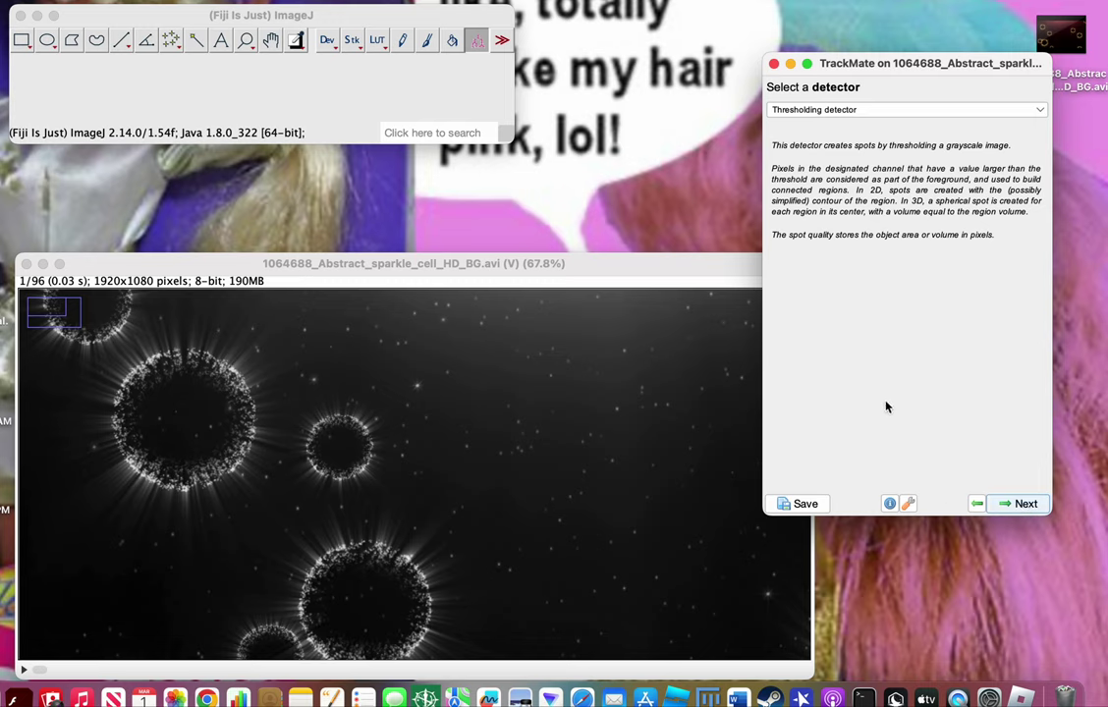
{"action": "left_click", "coordinate": [853, 109]}
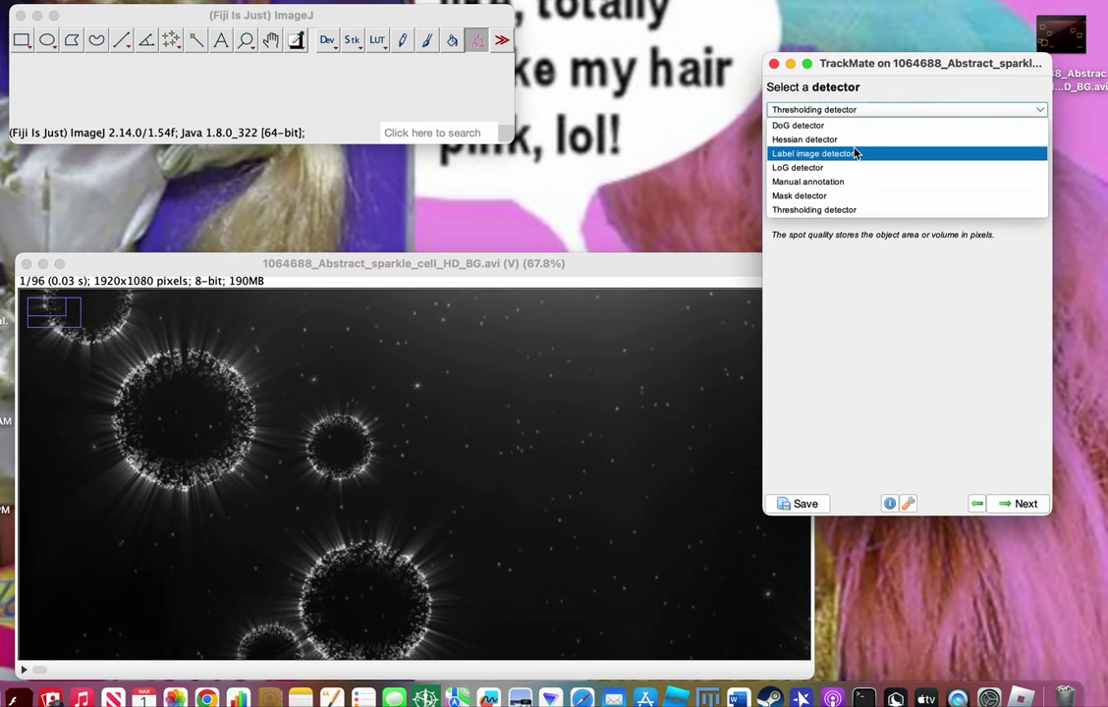
{"action": "left_click", "coordinate": [849, 210]}
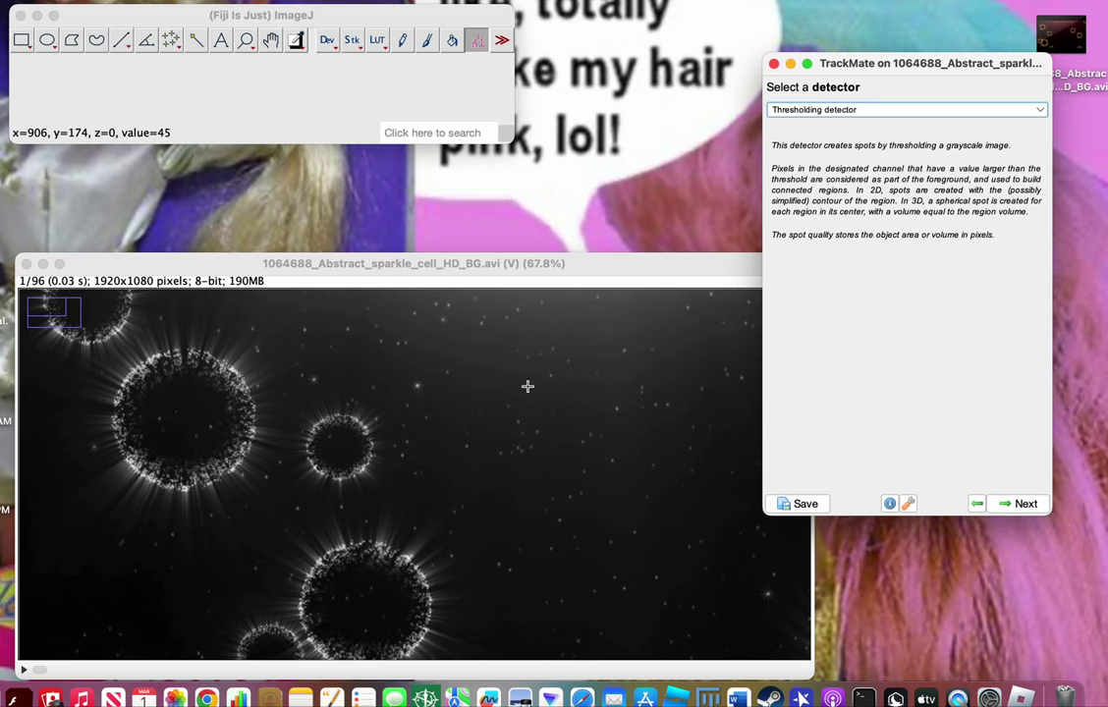
{"action": "left_click", "coordinate": [1027, 503]}
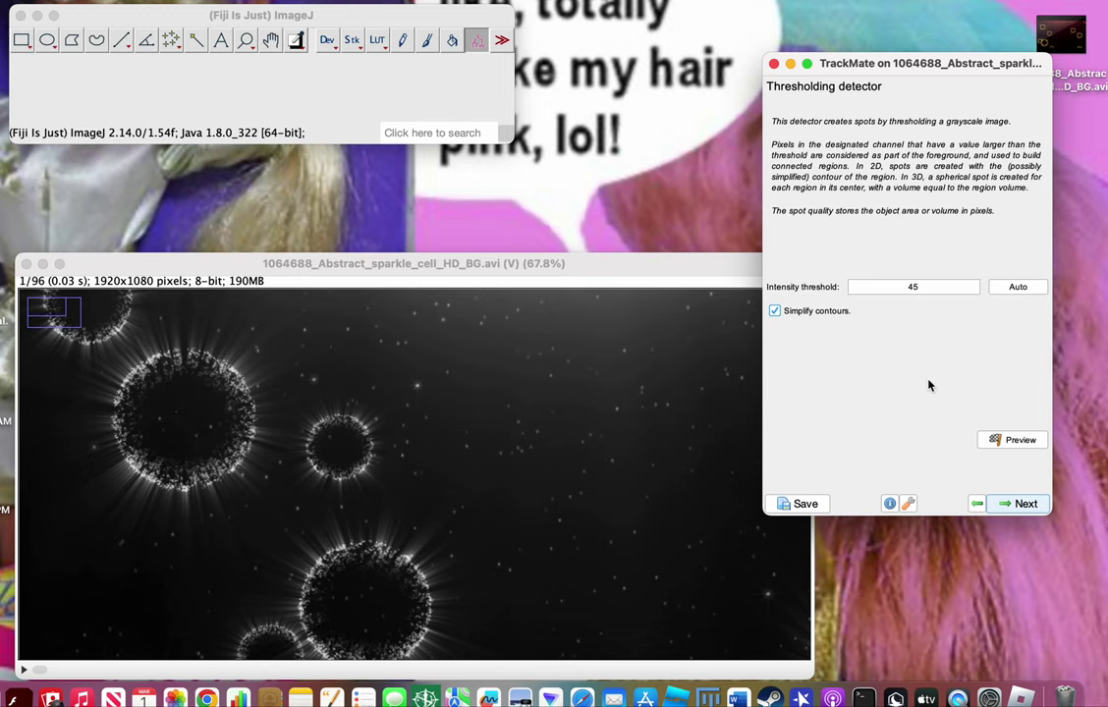
Step: Narrow the video window and place the TrackMate window beside it without overlap
{"action": "left_click_drag", "start_coordinate": [621, 265], "coordinate": [613, 207]}
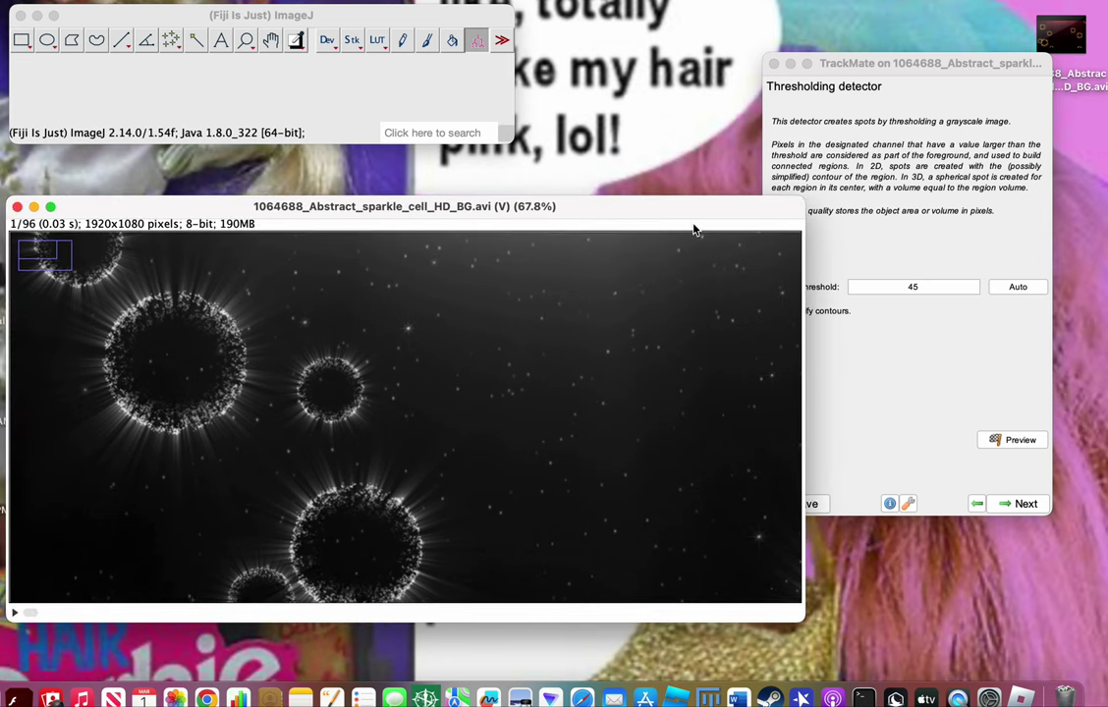
{"action": "left_click_drag", "start_coordinate": [941, 64], "coordinate": [979, 69]}
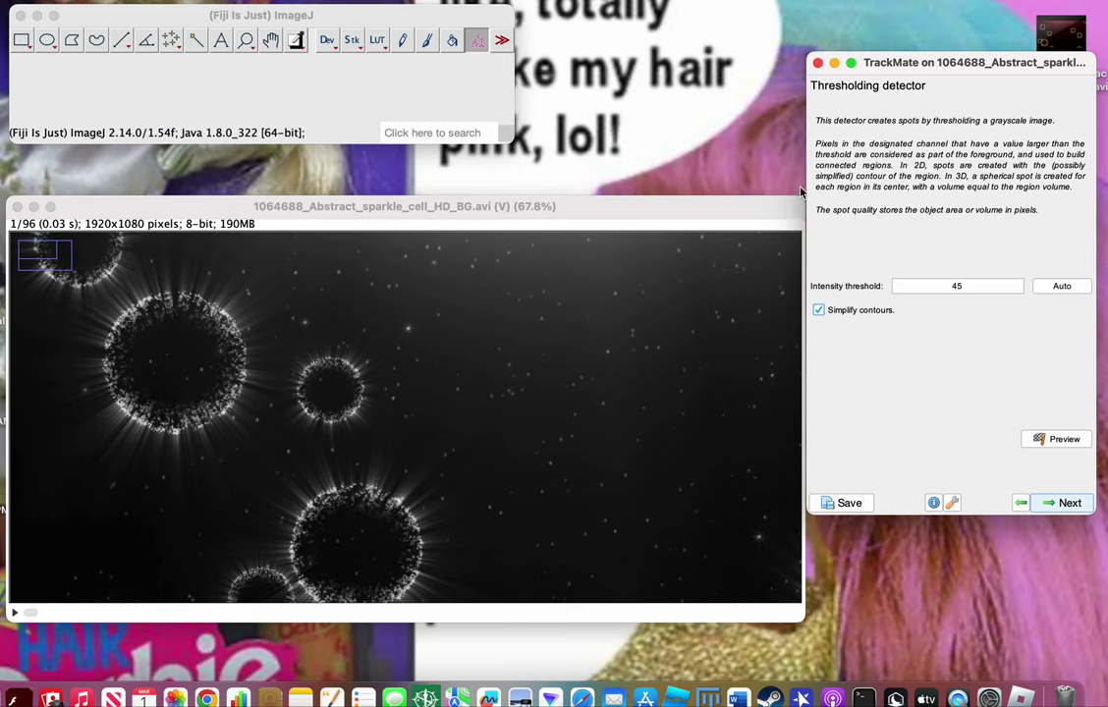
{"action": "left_click_drag", "start_coordinate": [798, 200], "coordinate": [743, 203]}
{"action": "left_click_drag", "start_coordinate": [994, 62], "coordinate": [942, 26]}
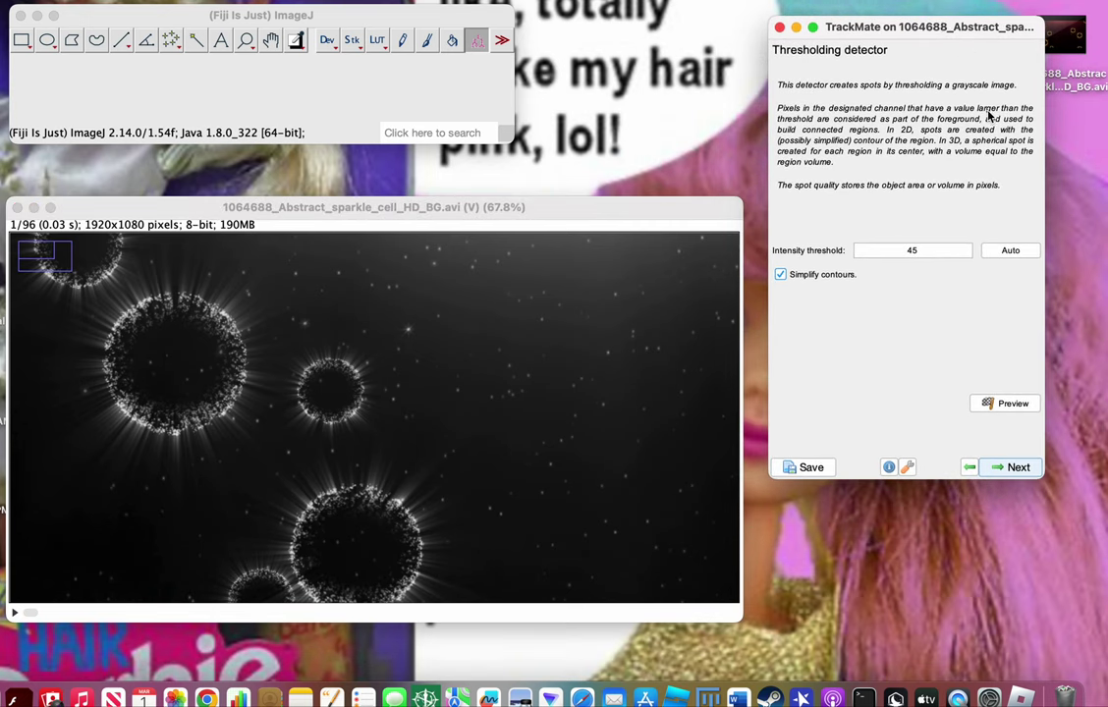
Step: Estimate the intensity threshold automatically, preview the spots with simplified contours, and run the detection on all frames
{"action": "left_click", "coordinate": [986, 250]}
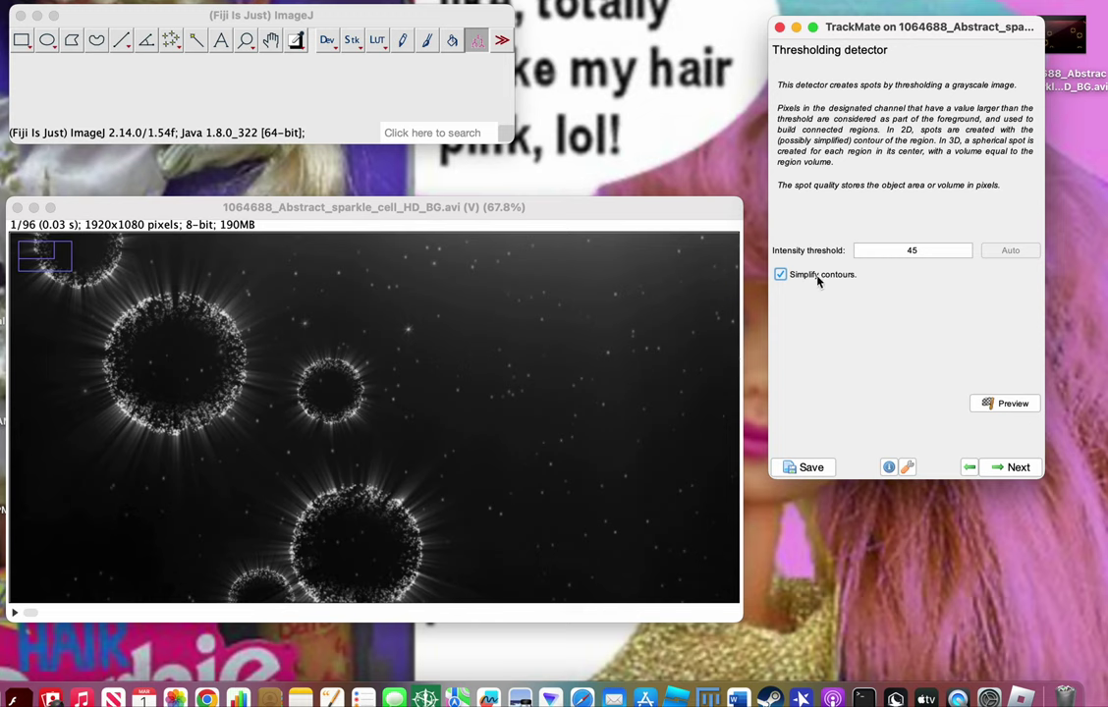
{"action": "left_click", "coordinate": [992, 404]}
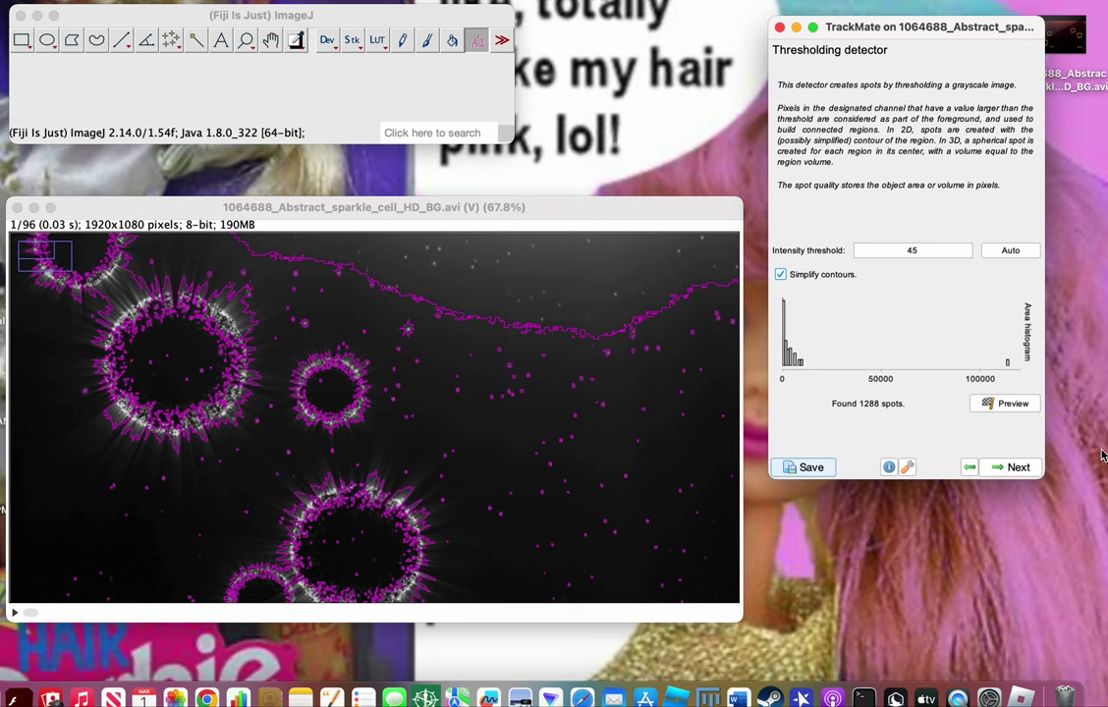
{"action": "left_click", "coordinate": [1017, 467]}
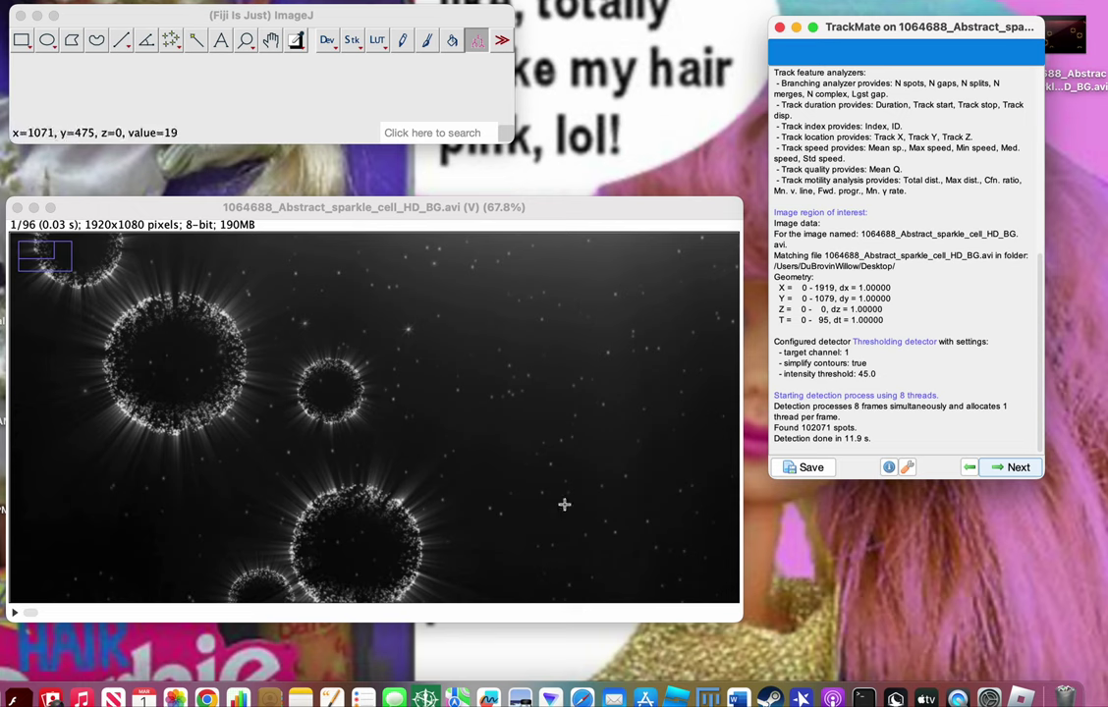
Step: Lower the initial quality threshold and the spot quality filter to their minimum so that all detected spots are kept
{"action": "left_click", "coordinate": [1030, 468]}
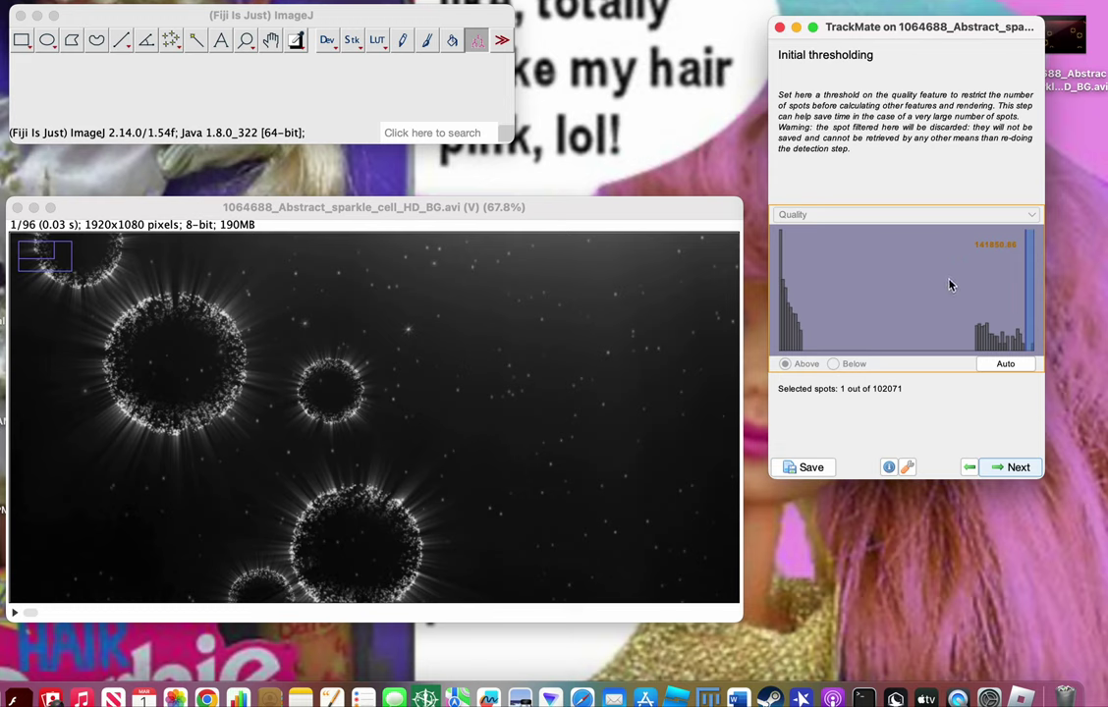
{"action": "left_click", "coordinate": [988, 367]}
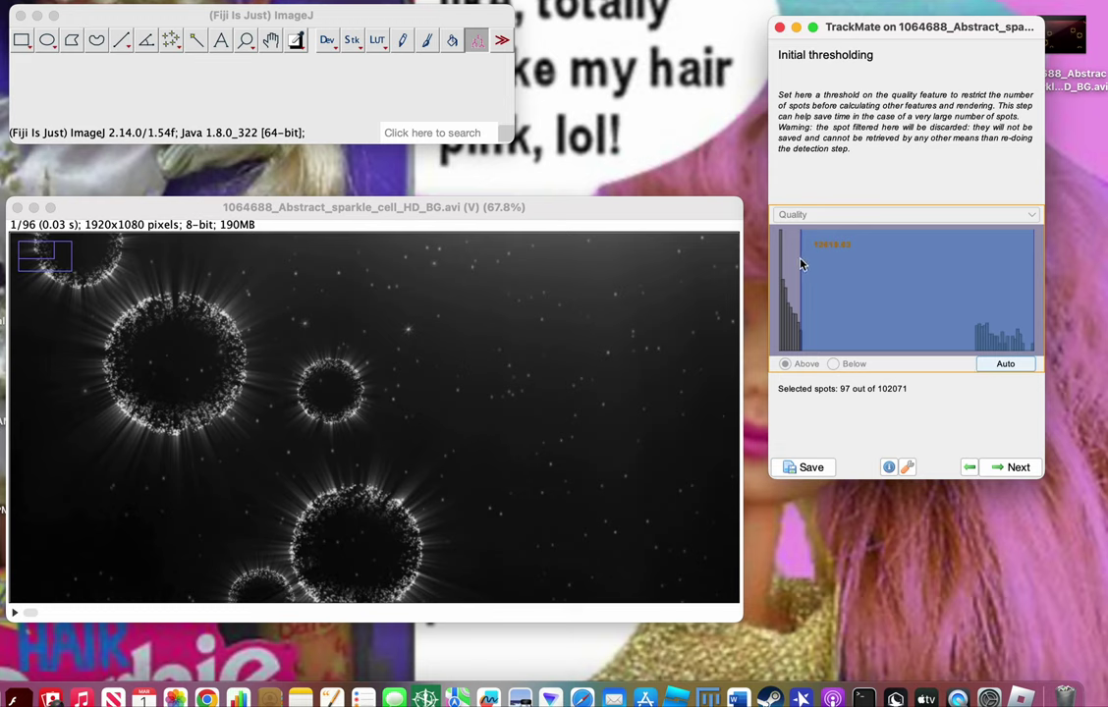
{"action": "left_click_drag", "start_coordinate": [800, 261], "coordinate": [770, 259]}
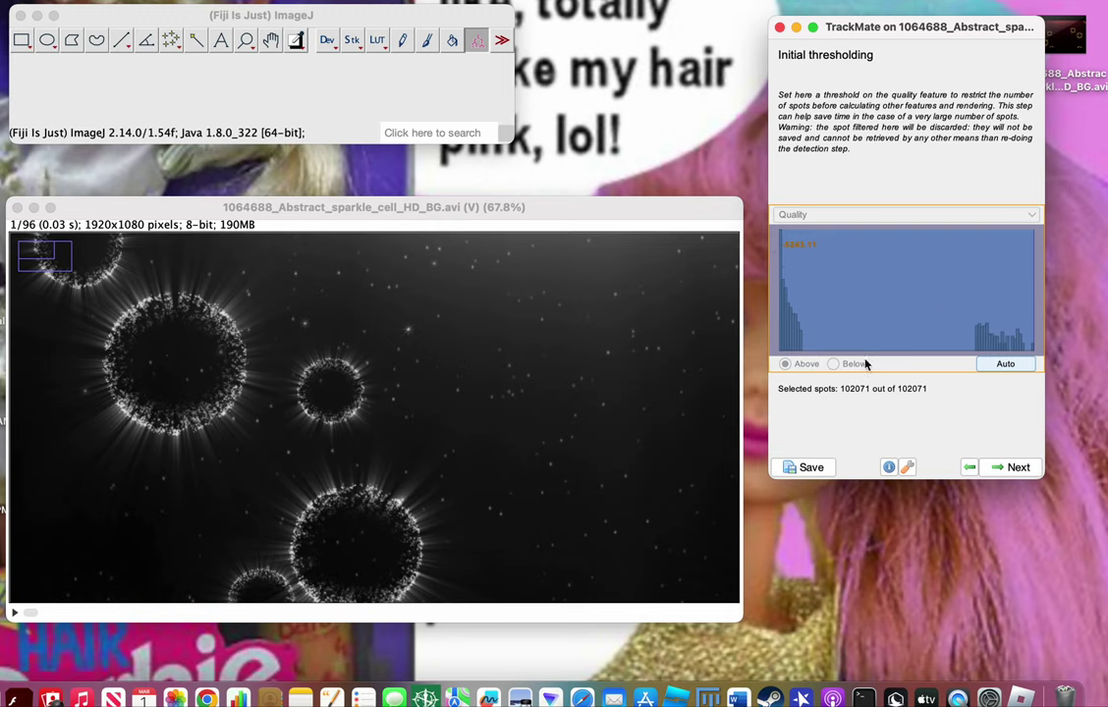
{"action": "left_click", "coordinate": [1014, 468]}
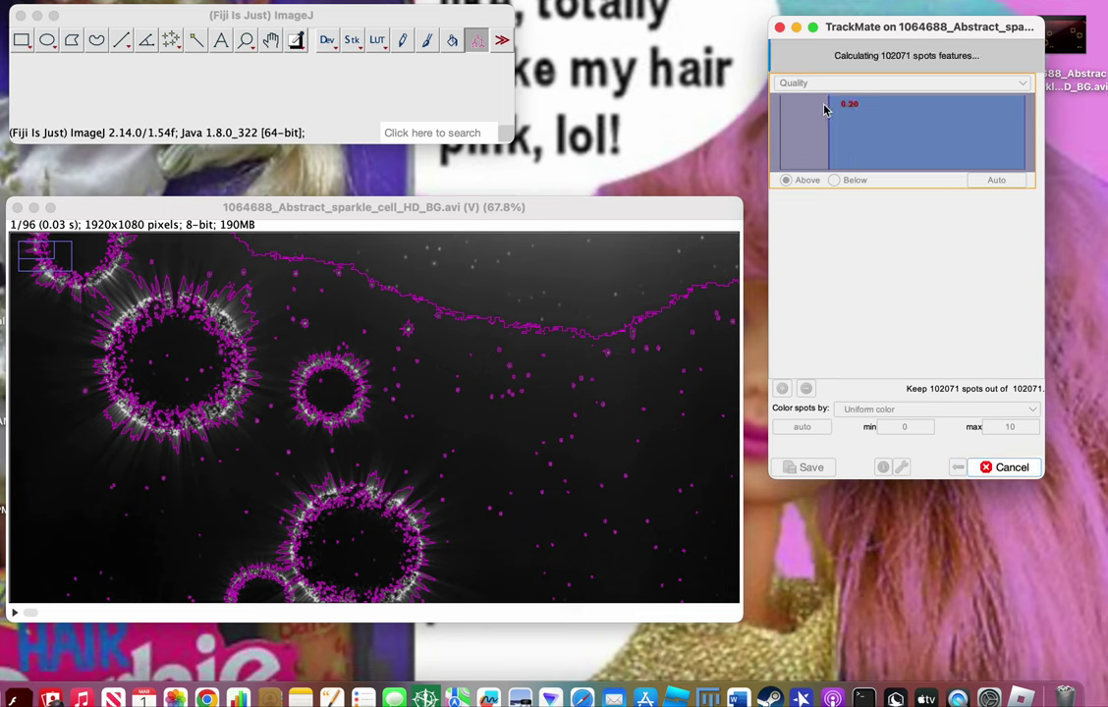
{"action": "left_click_drag", "start_coordinate": [785, 120], "coordinate": [687, 132]}
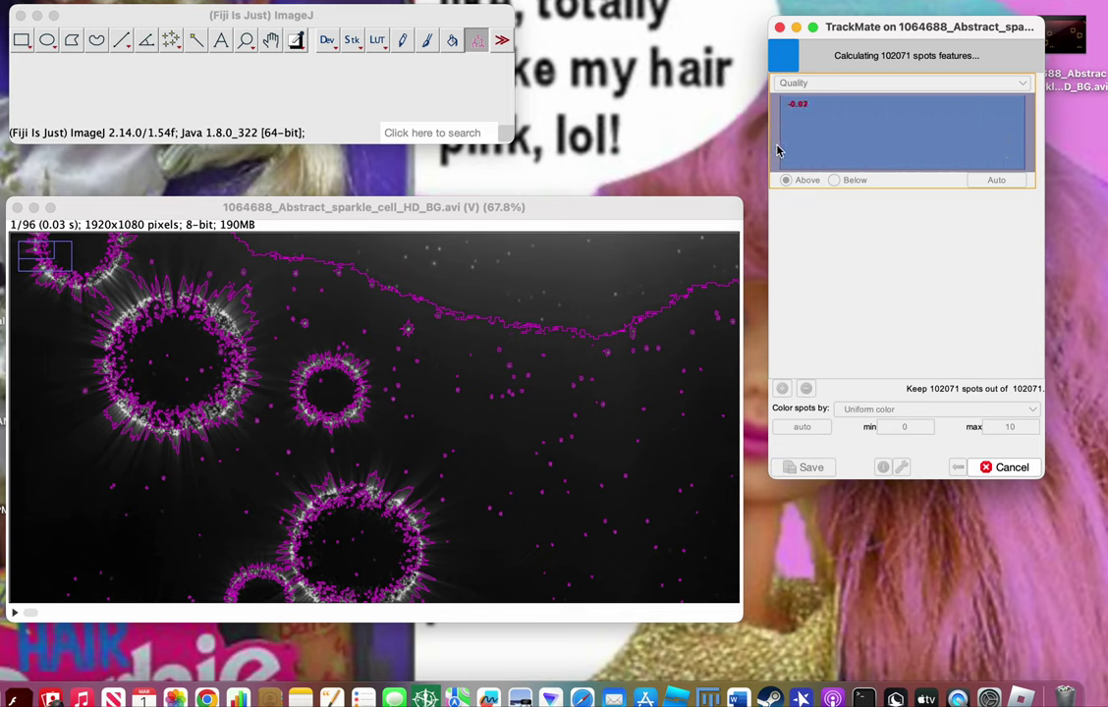
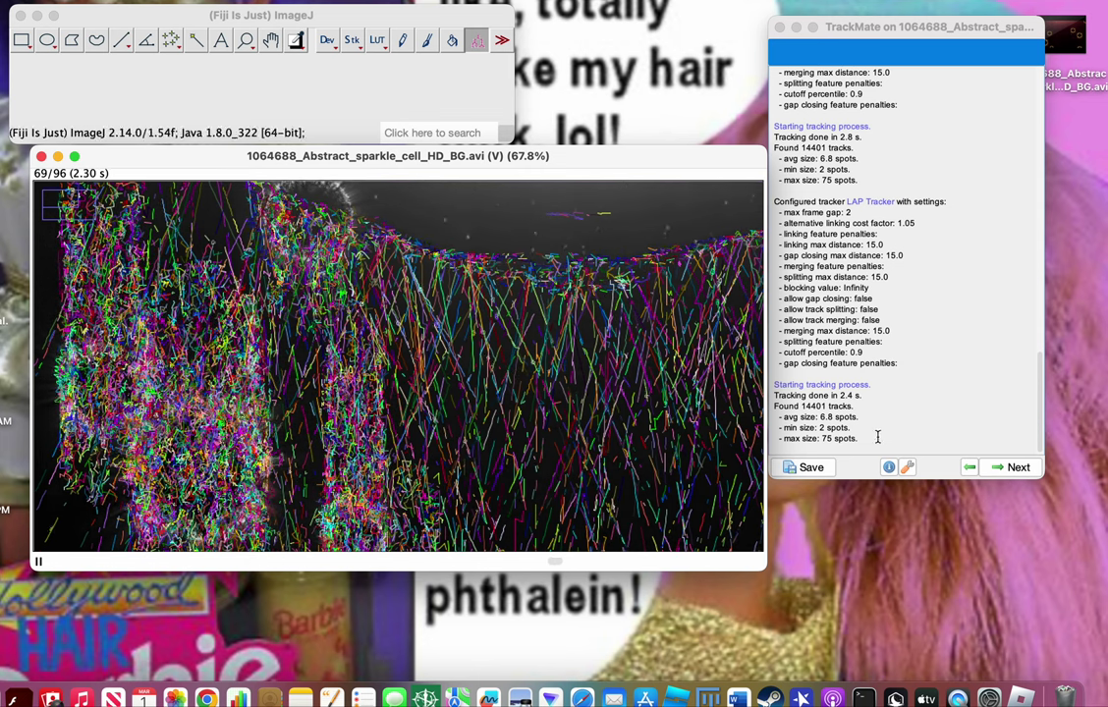
Step: Review the tracking log and filter the tracks to those with a number of spots above 7.67
{"action": "scroll", "coordinate": [913, 272], "scroll_direction": "up", "scroll_amount": 15}
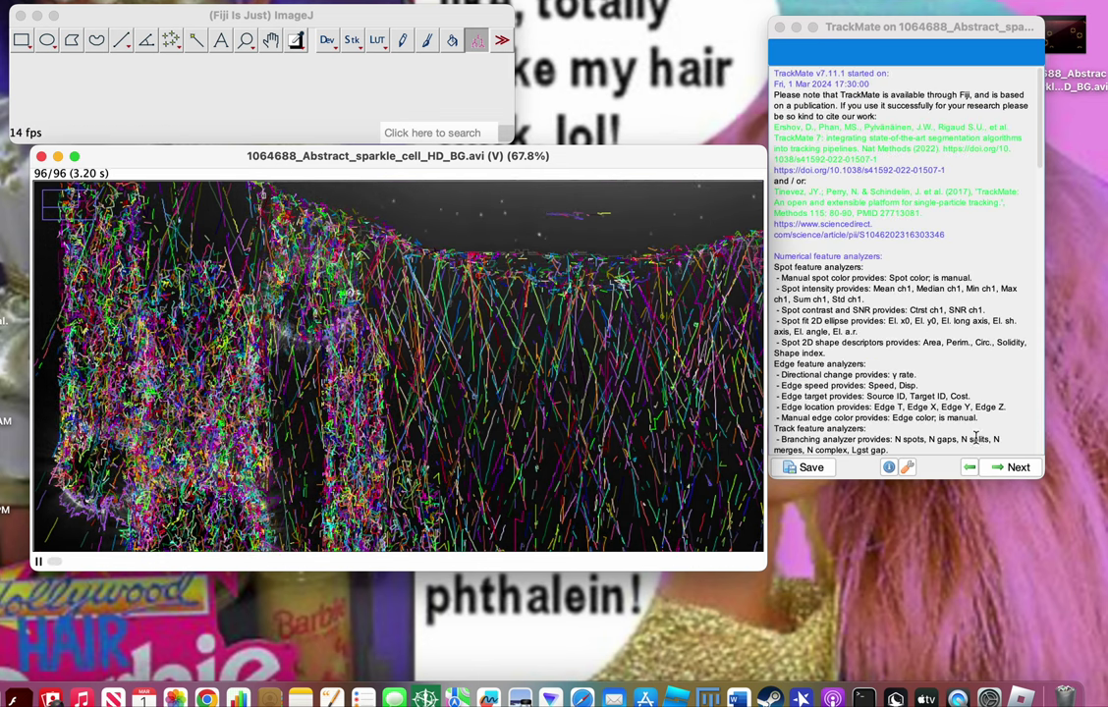
{"action": "left_click", "coordinate": [1004, 467]}
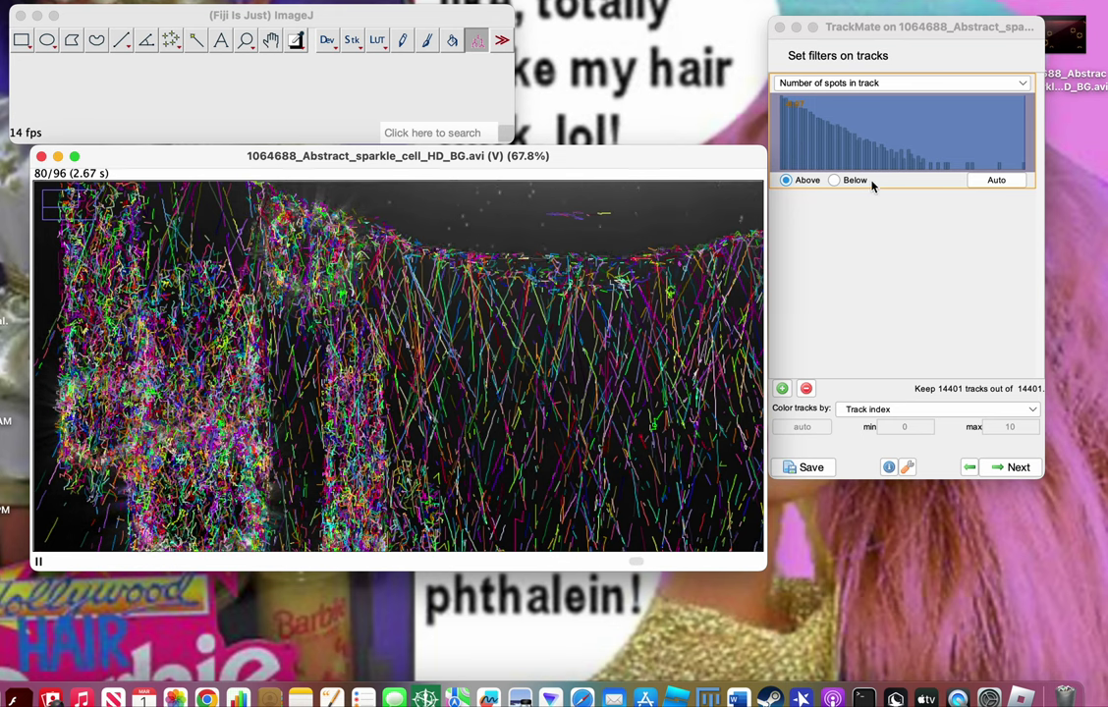
{"action": "left_click_drag", "start_coordinate": [854, 119], "coordinate": [786, 143]}
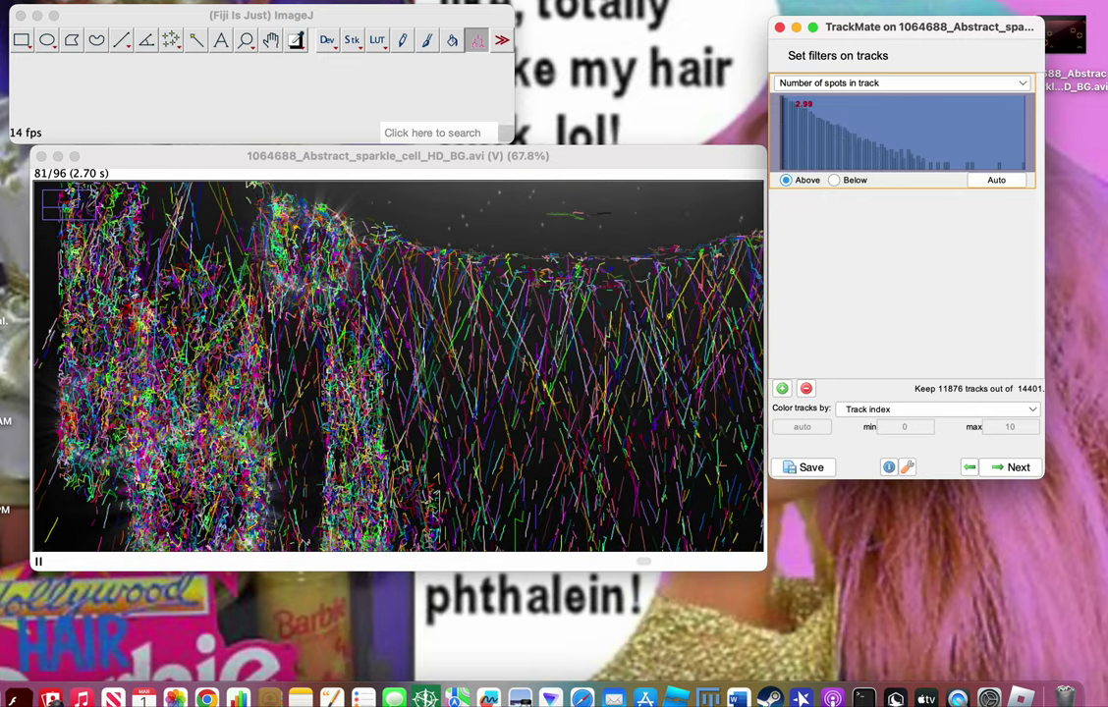
{"action": "left_click_drag", "start_coordinate": [793, 136], "coordinate": [802, 164]}
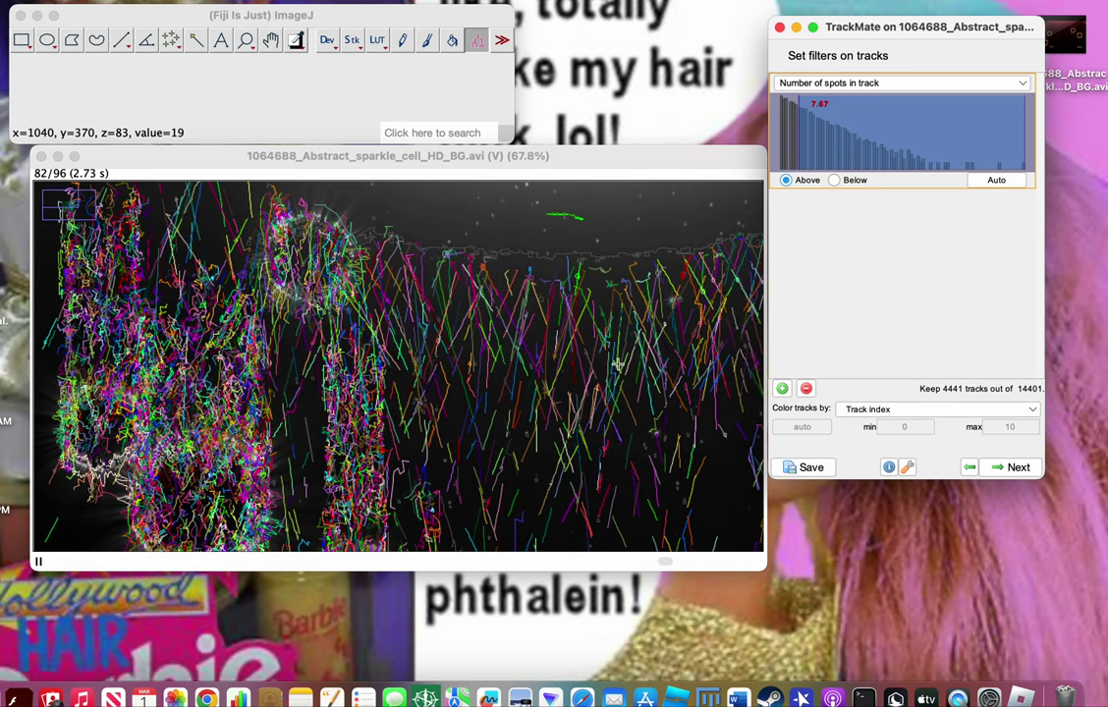
Step: Browse the available track filter criteria and set the track filter to Number of complex points
{"action": "left_click", "coordinate": [835, 83]}
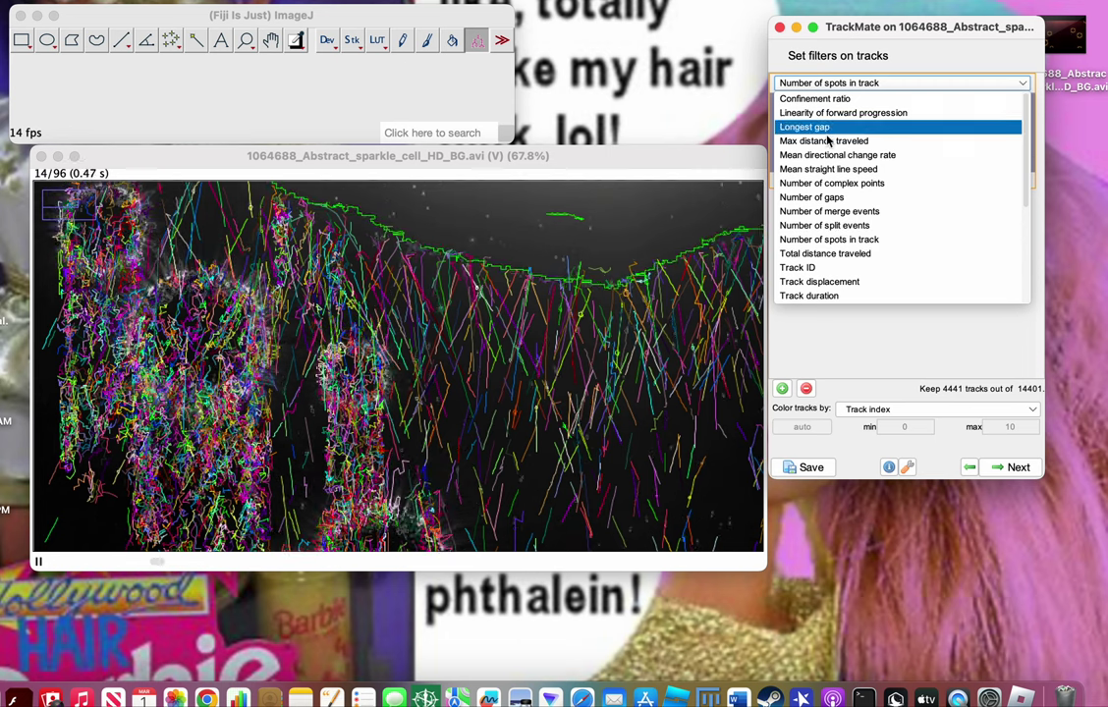
{"action": "scroll", "coordinate": [829, 241], "scroll_direction": "down", "scroll_amount": 1}
{"action": "scroll", "coordinate": [830, 242], "scroll_direction": "down", "scroll_amount": 3}
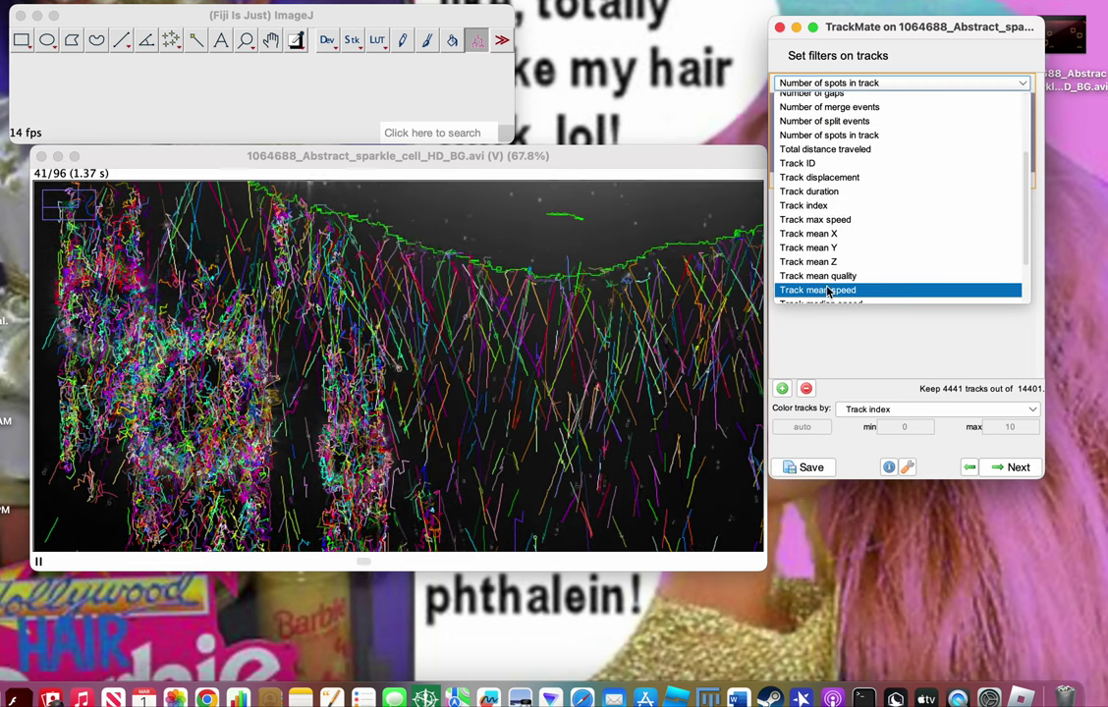
{"action": "scroll", "coordinate": [865, 224], "scroll_direction": "down", "scroll_amount": 2}
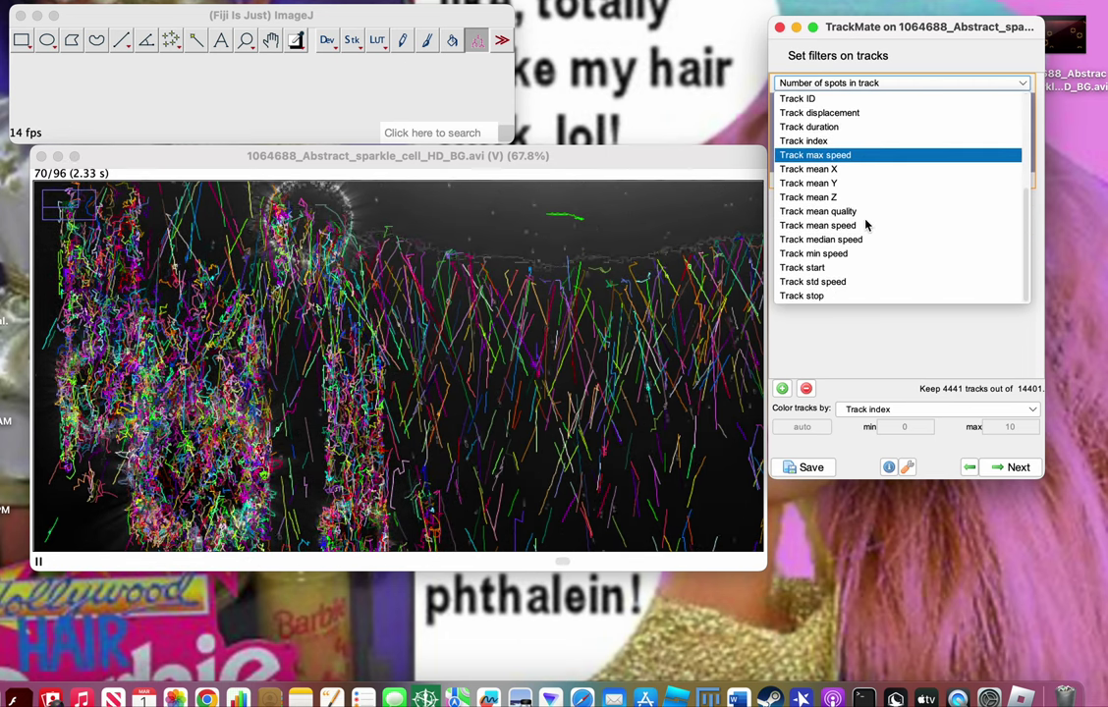
{"action": "scroll", "coordinate": [866, 224], "scroll_direction": "up", "scroll_amount": 6}
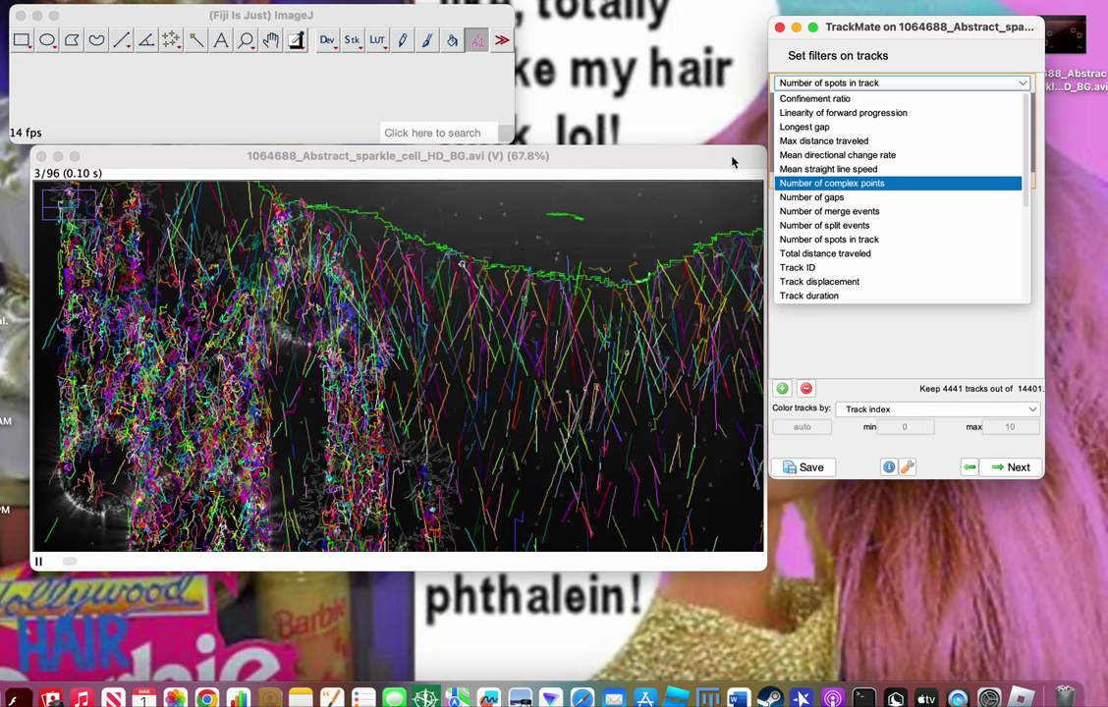
{"action": "left_click", "coordinate": [830, 184]}
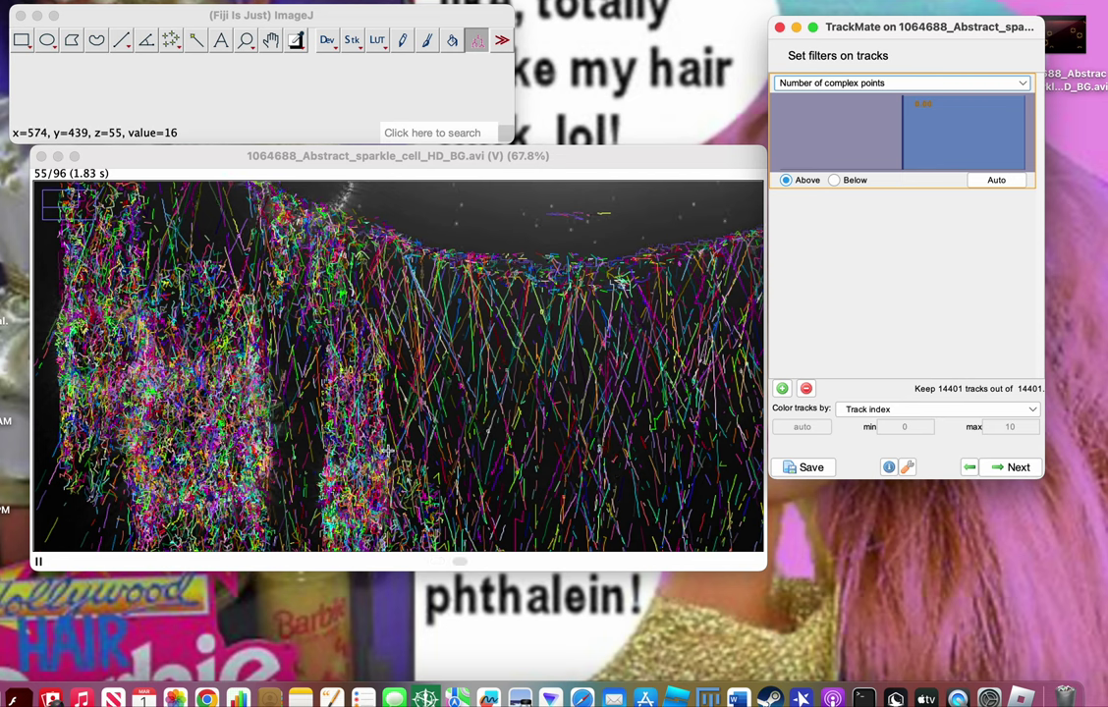
Step: Try the track filter with Number of merge events, Track ID and Track displacement in turn
{"action": "left_click", "coordinate": [826, 84]}
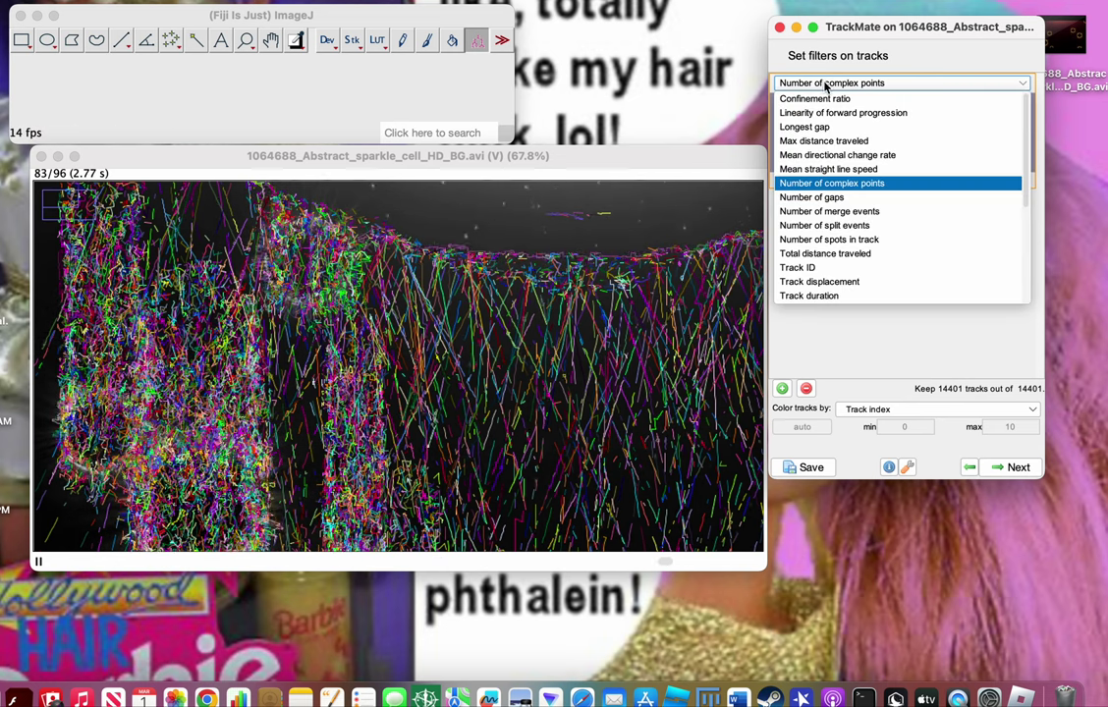
{"action": "left_click", "coordinate": [821, 210]}
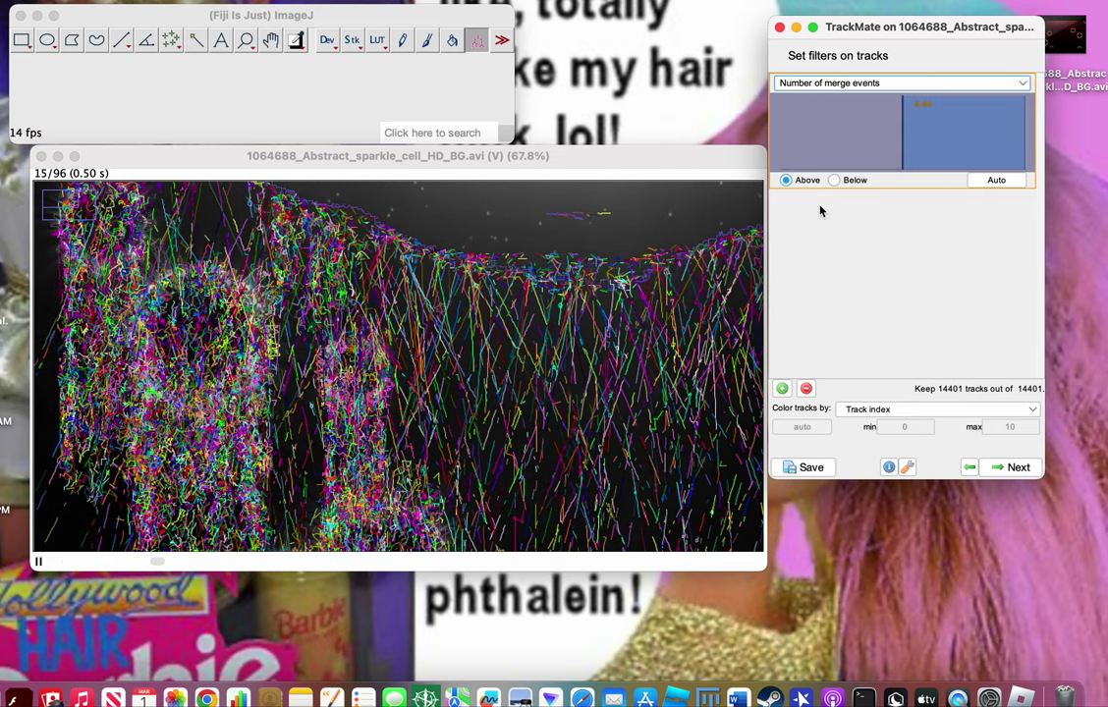
{"action": "left_click", "coordinate": [827, 84]}
{"action": "left_click", "coordinate": [819, 269]}
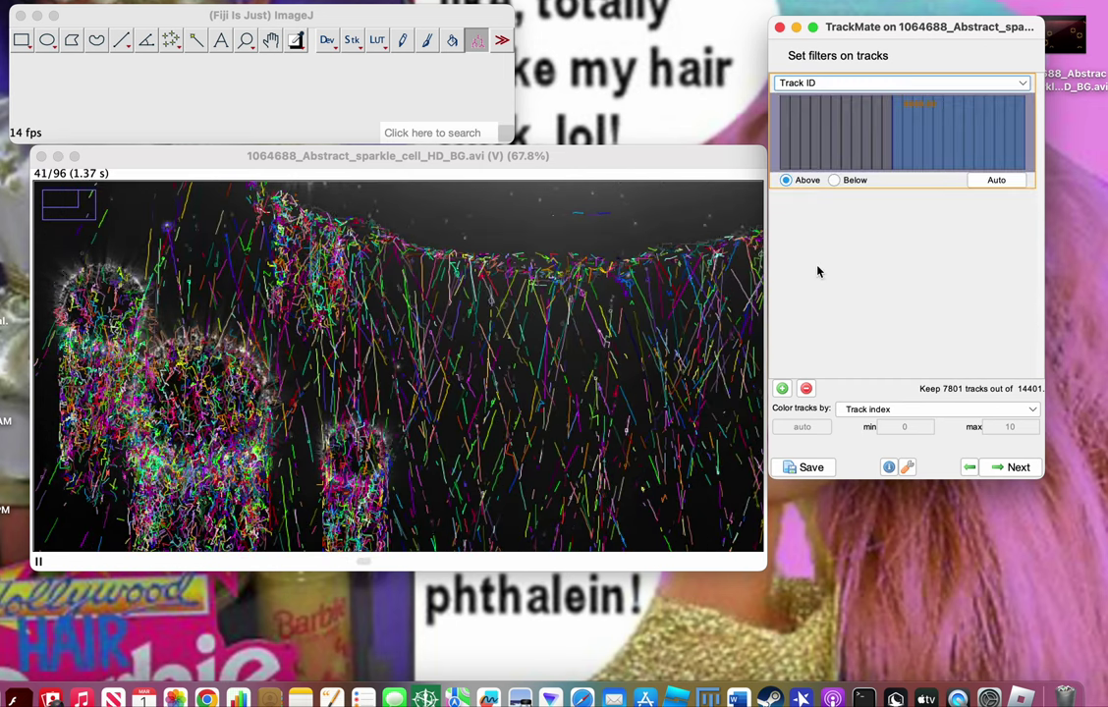
{"action": "left_click", "coordinate": [862, 85]}
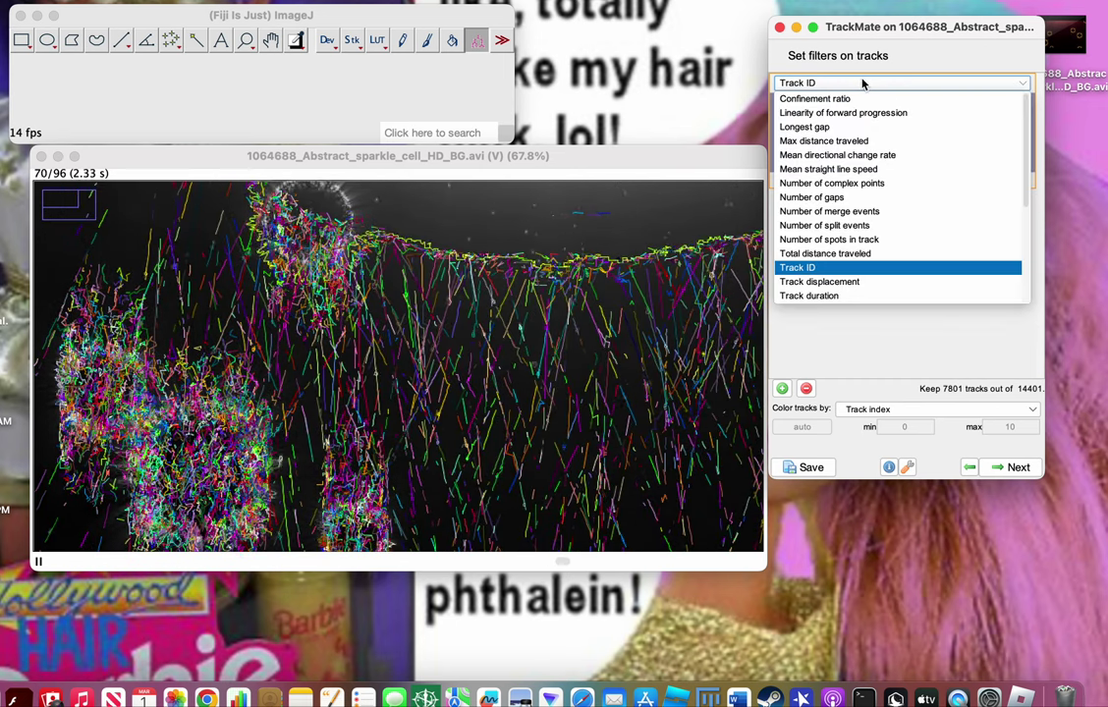
{"action": "left_click", "coordinate": [822, 285]}
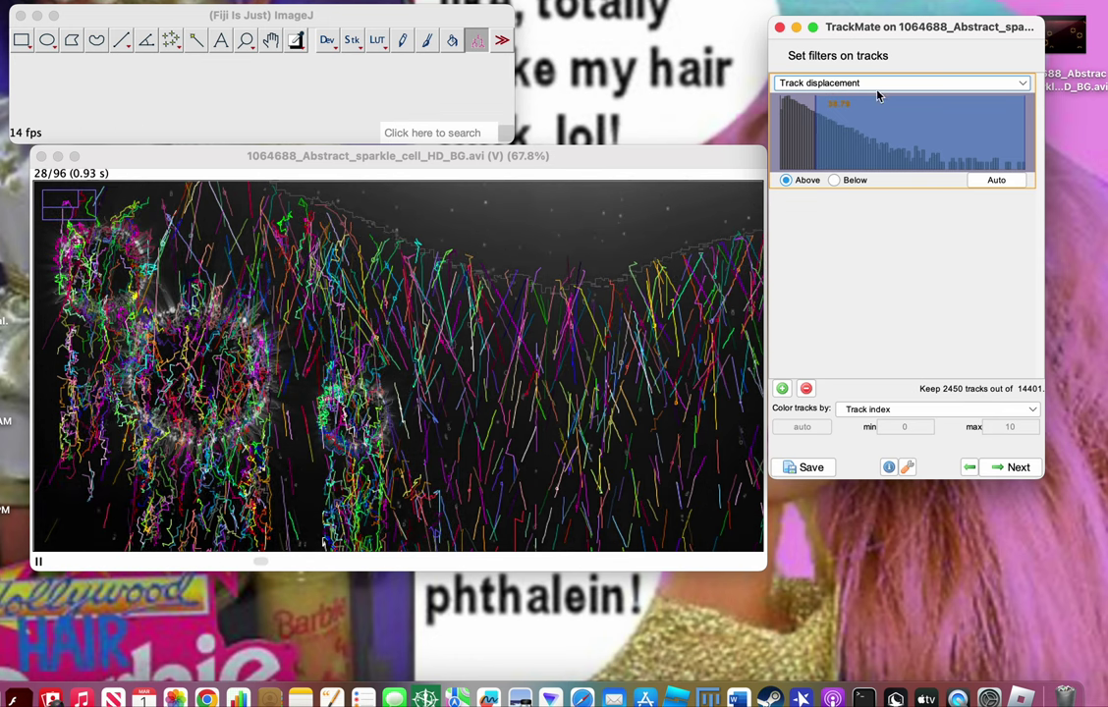
Step: Set the track filter back to Number of spots in track and lower its threshold so that more tracks are kept
{"action": "left_click", "coordinate": [845, 84]}
{"action": "scroll", "coordinate": [860, 197], "scroll_direction": "down", "scroll_amount": 5}
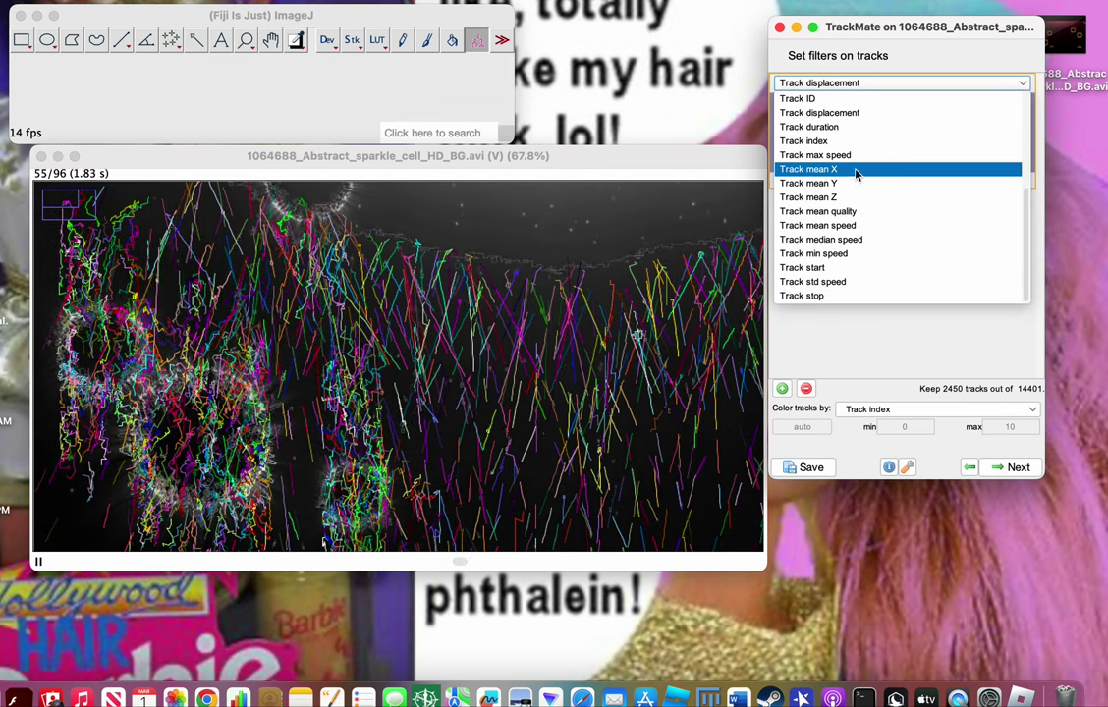
{"action": "scroll", "coordinate": [979, 219], "scroll_direction": "up", "scroll_amount": 4}
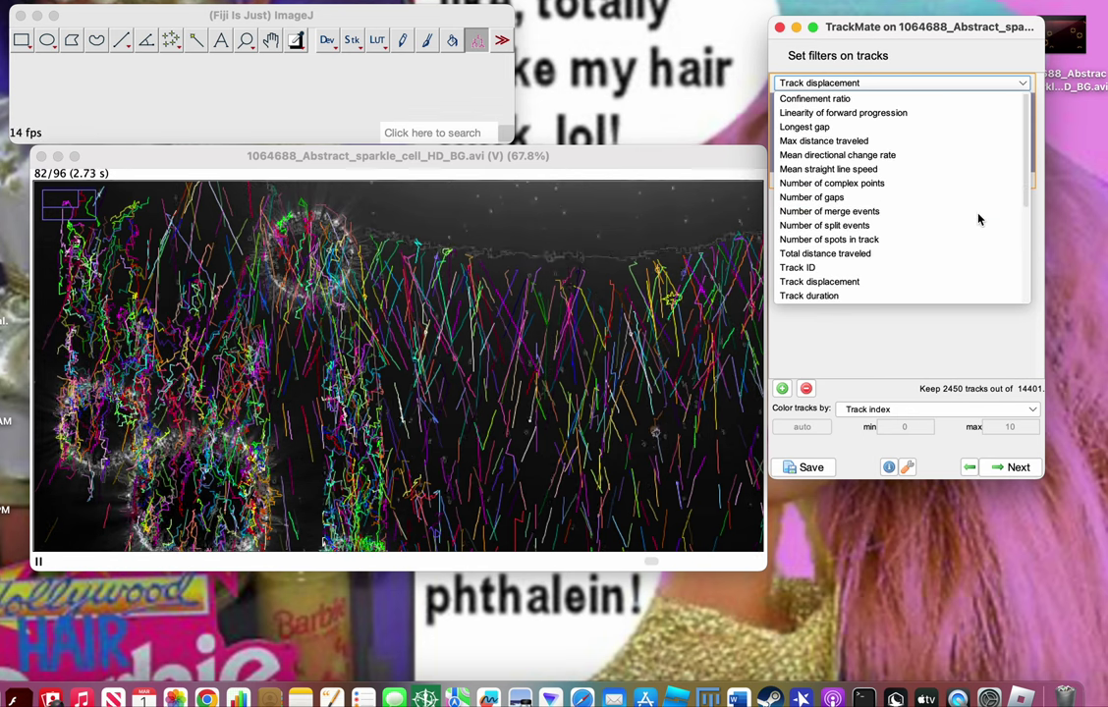
{"action": "left_click", "coordinate": [851, 244]}
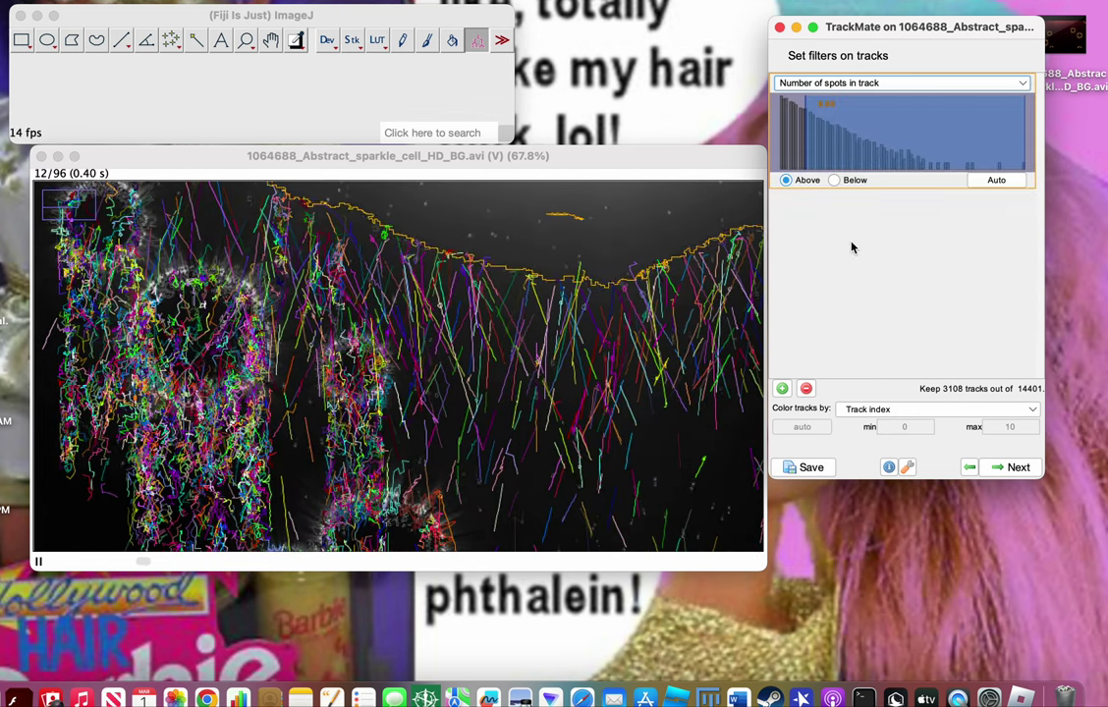
{"action": "left_click", "coordinate": [830, 83]}
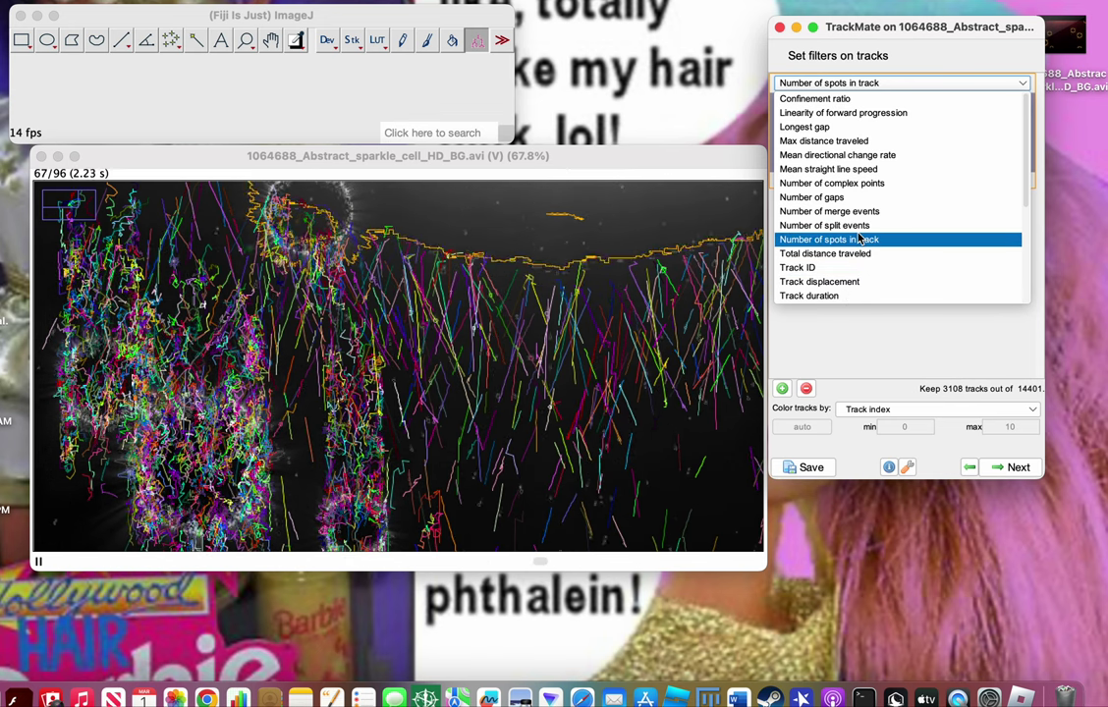
{"action": "scroll", "coordinate": [857, 238], "scroll_direction": "down", "scroll_amount": 1}
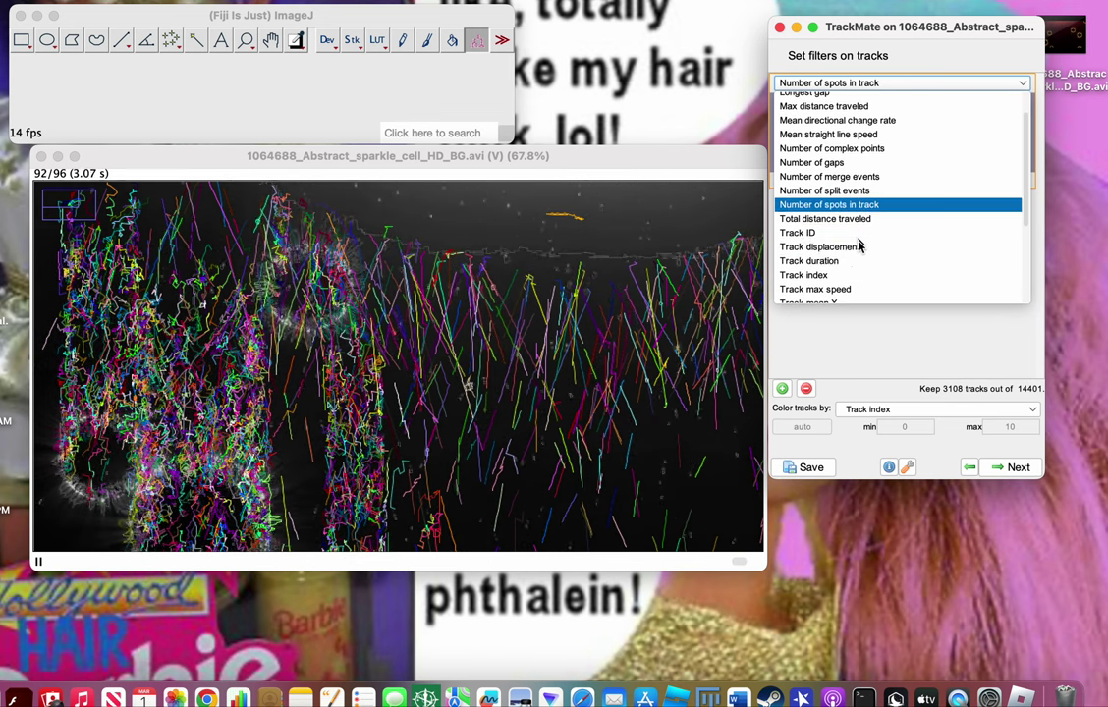
{"action": "left_click", "coordinate": [842, 342]}
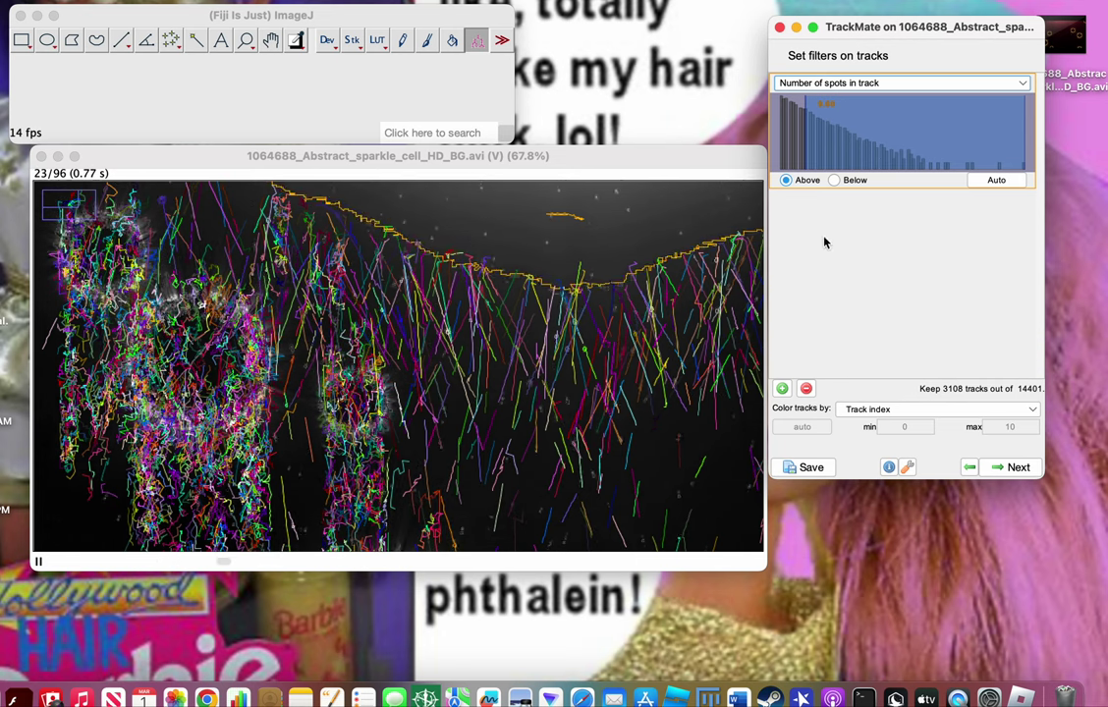
{"action": "left_click_drag", "start_coordinate": [802, 158], "coordinate": [706, 137]}
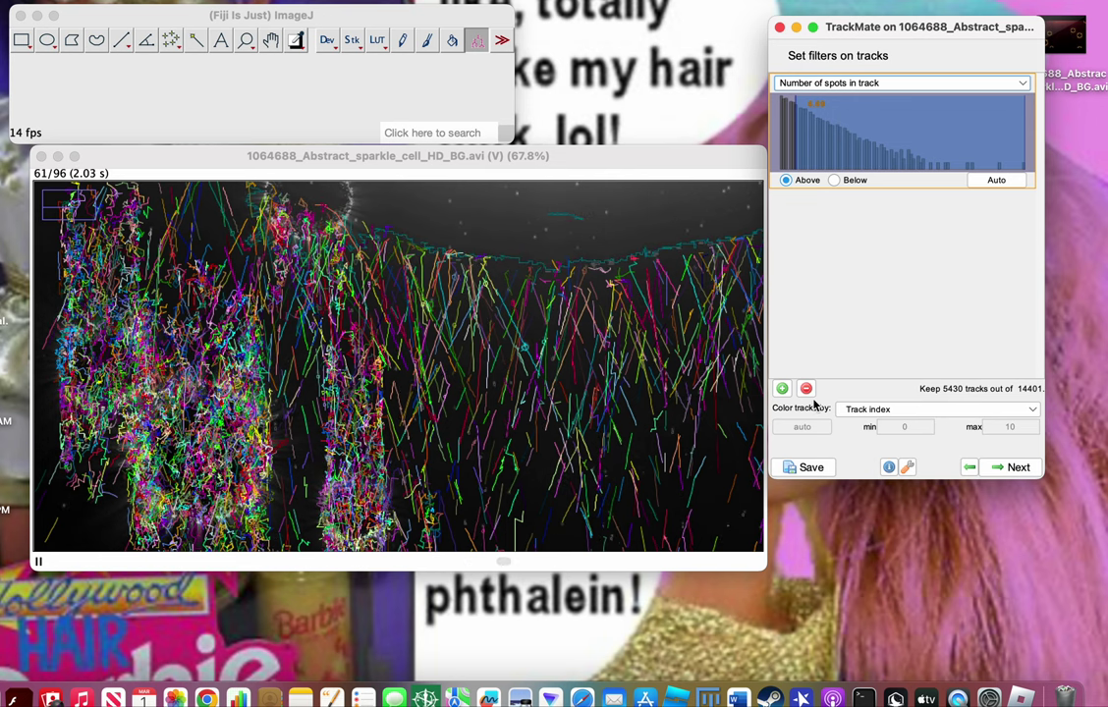
Step: Accept the track filter, turn on the display of spot names, and proceed to feature plotting
{"action": "left_click", "coordinate": [1022, 467]}
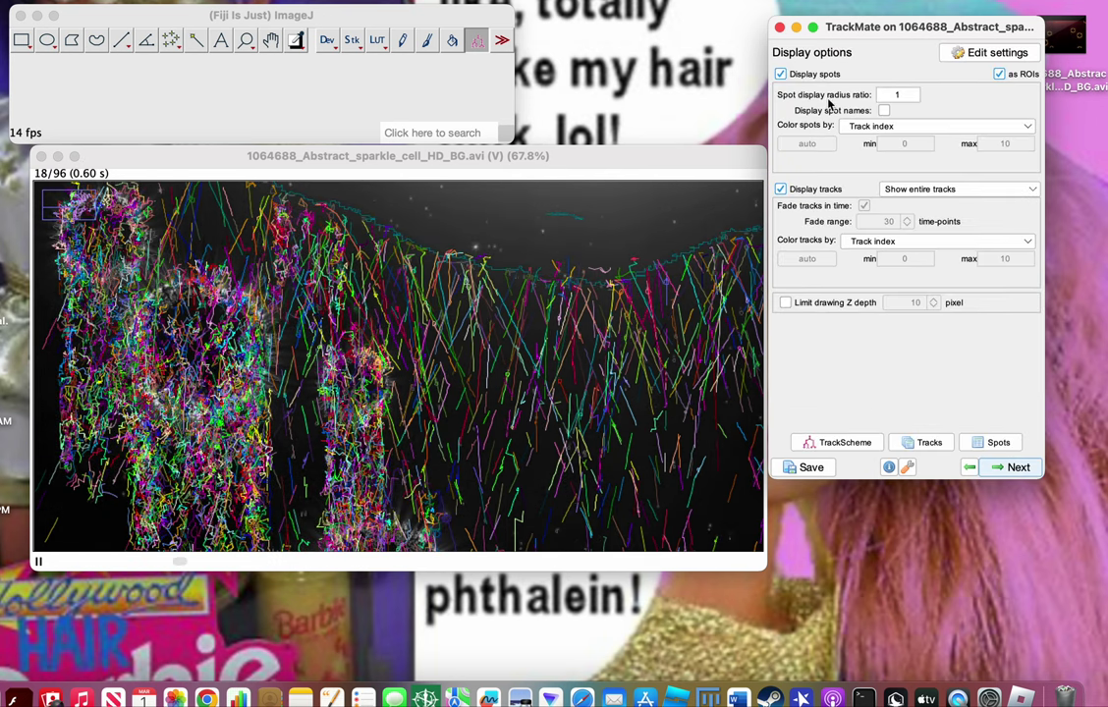
{"action": "left_click", "coordinate": [884, 111]}
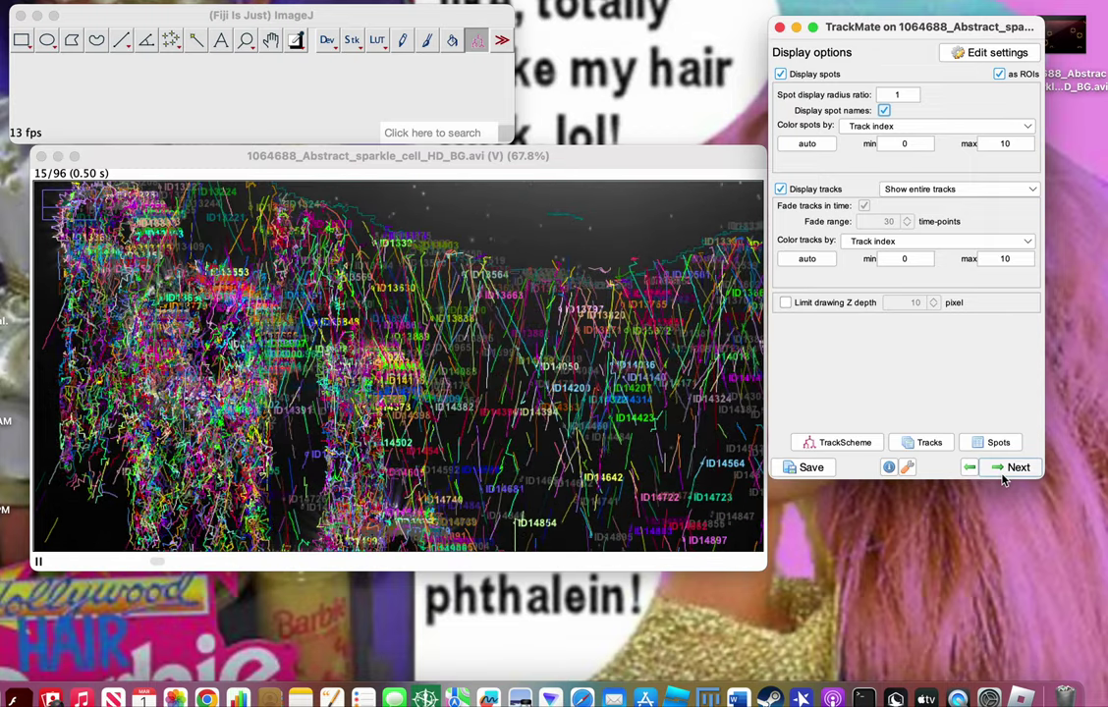
{"action": "left_click", "coordinate": [1010, 471]}
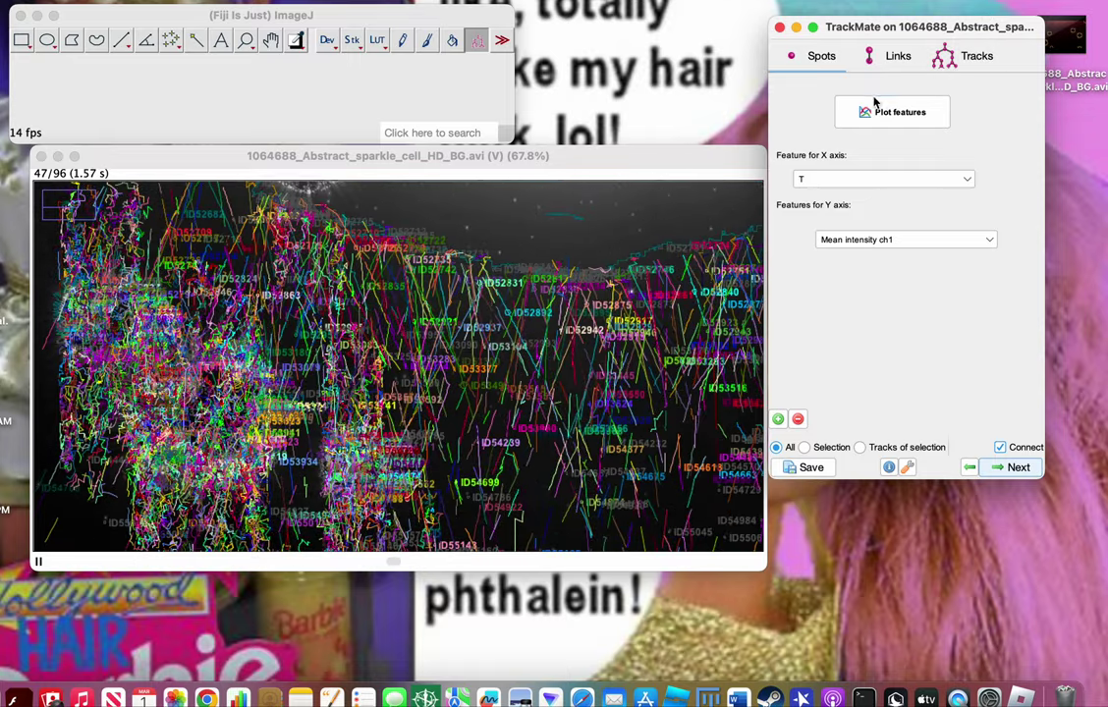
Step: Switch the feature plotting to tracks and set the X-axis feature to Track ID
{"action": "left_click", "coordinate": [948, 55]}
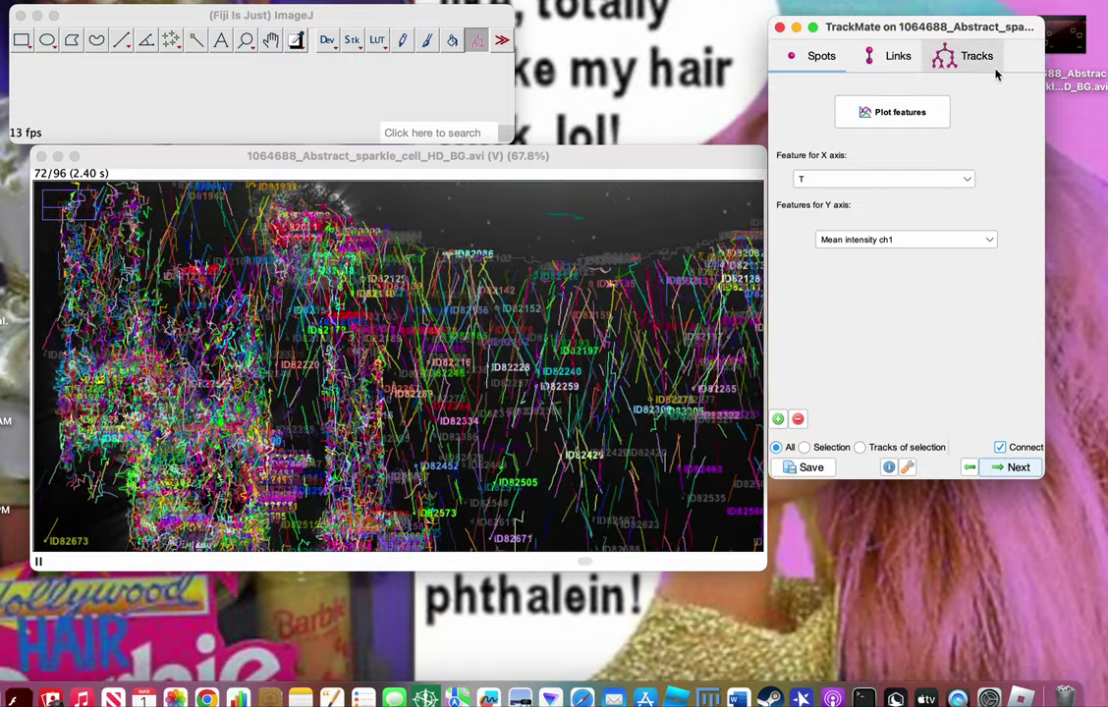
{"action": "left_click", "coordinate": [834, 178]}
{"action": "scroll", "coordinate": [846, 289], "scroll_direction": "down", "scroll_amount": 1}
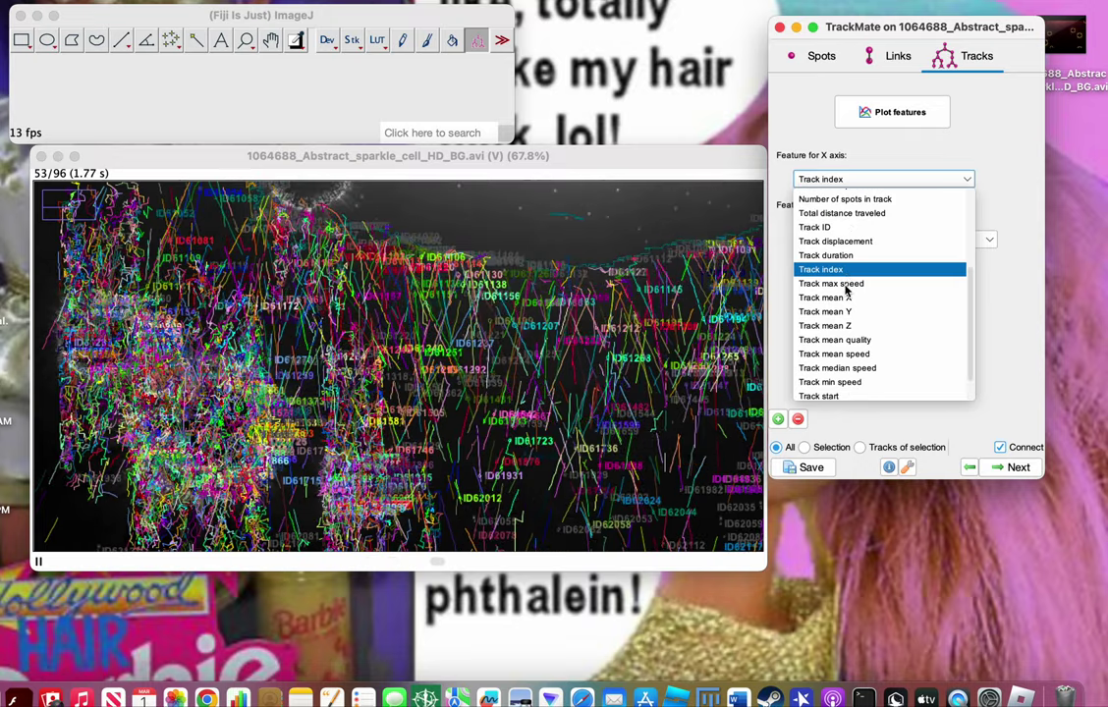
{"action": "scroll", "coordinate": [846, 289], "scroll_direction": "down", "scroll_amount": 1}
{"action": "scroll", "coordinate": [861, 236], "scroll_direction": "up", "scroll_amount": 4}
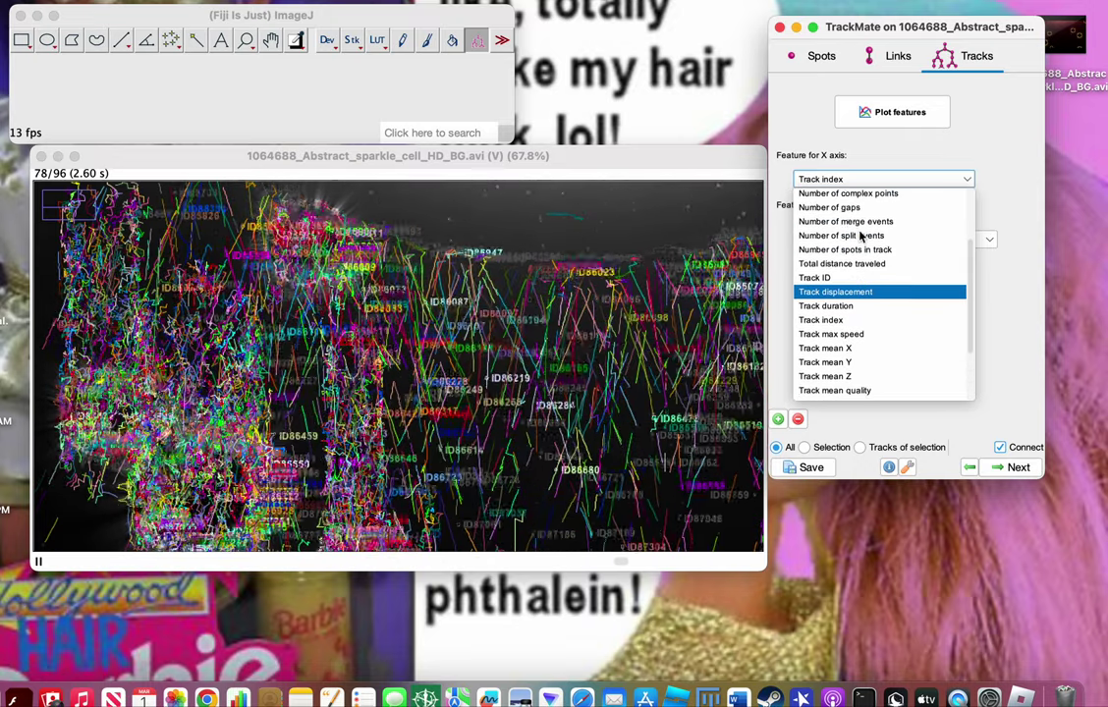
{"action": "left_click", "coordinate": [847, 279]}
{"action": "left_click", "coordinate": [846, 179]}
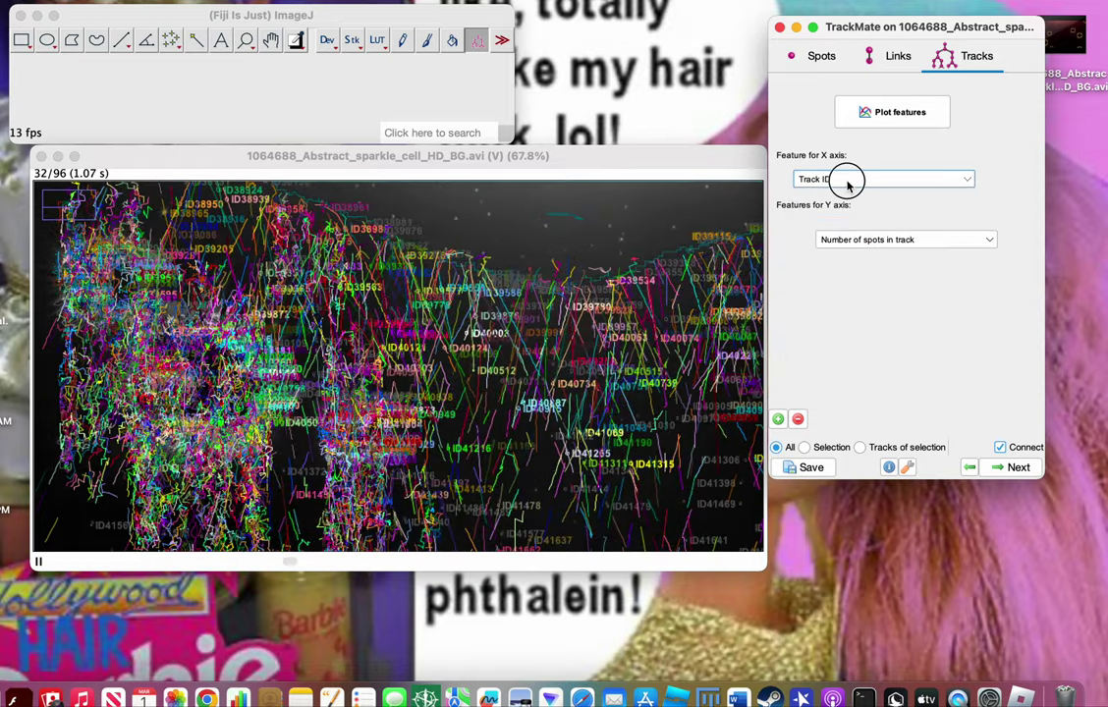
{"action": "left_click", "coordinate": [846, 279]}
Step: Plot Total distance traveled on the Y axis against Track ID
{"action": "left_click", "coordinate": [859, 240]}
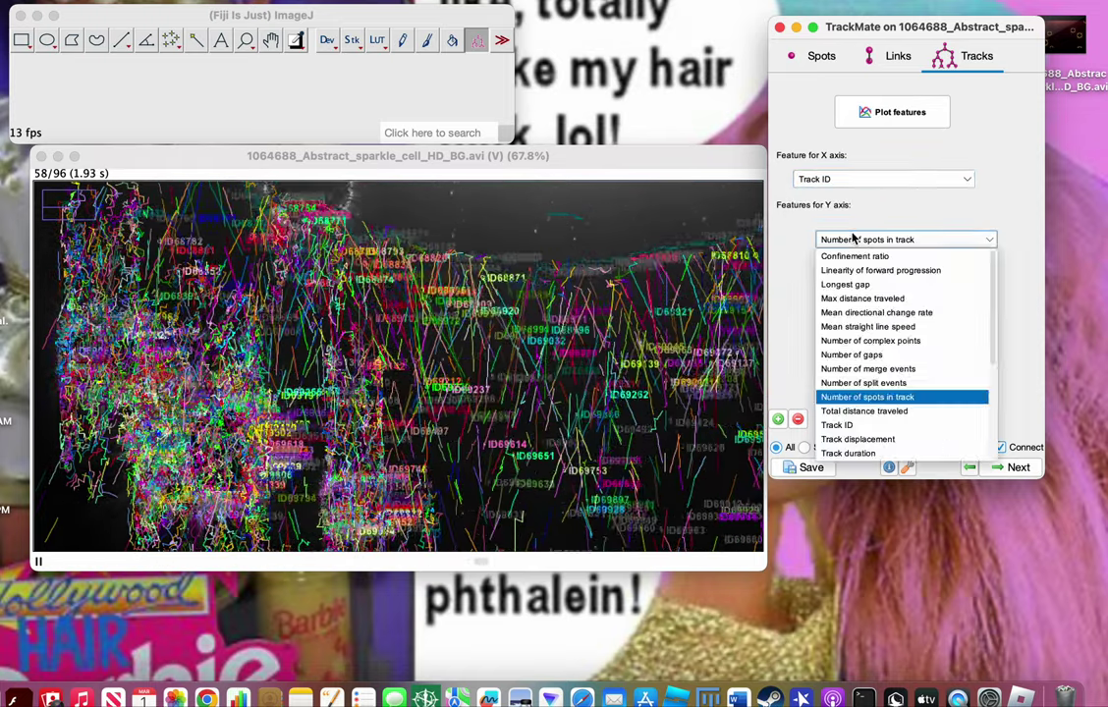
{"action": "left_click", "coordinate": [864, 411]}
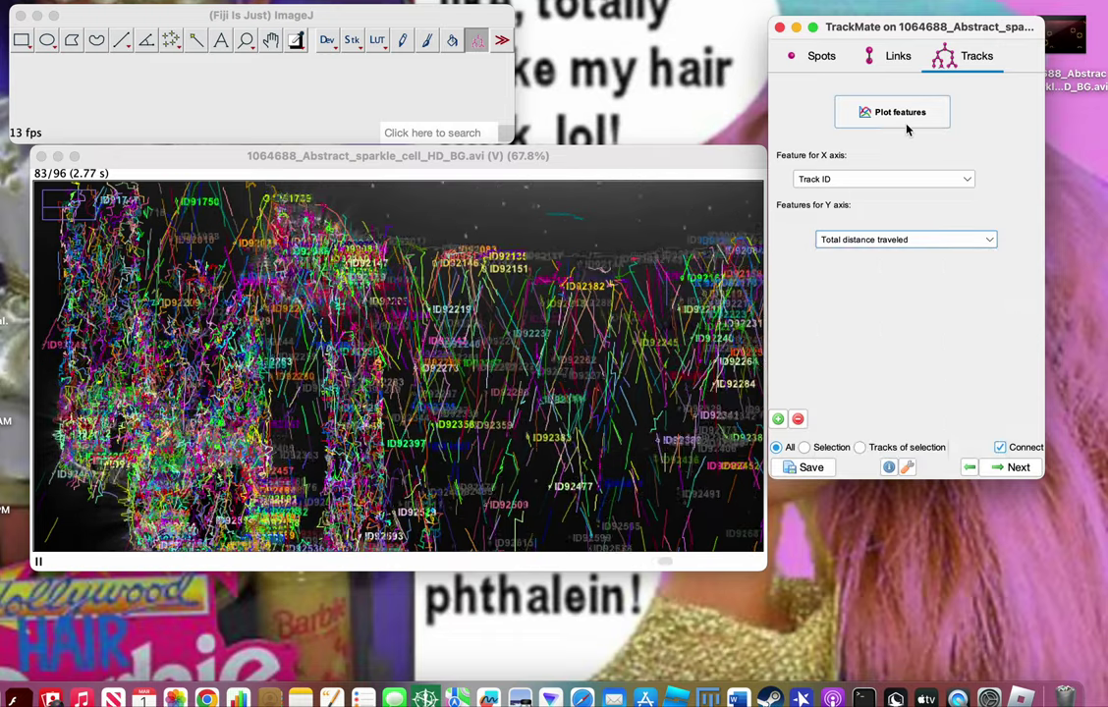
{"action": "left_click", "coordinate": [902, 115]}
Step: Reposition the track features plot to examine it, leaving it over the lower part of the video and clear of the TrackMate window
{"action": "left_click_drag", "start_coordinate": [713, 31], "coordinate": [389, 450]}
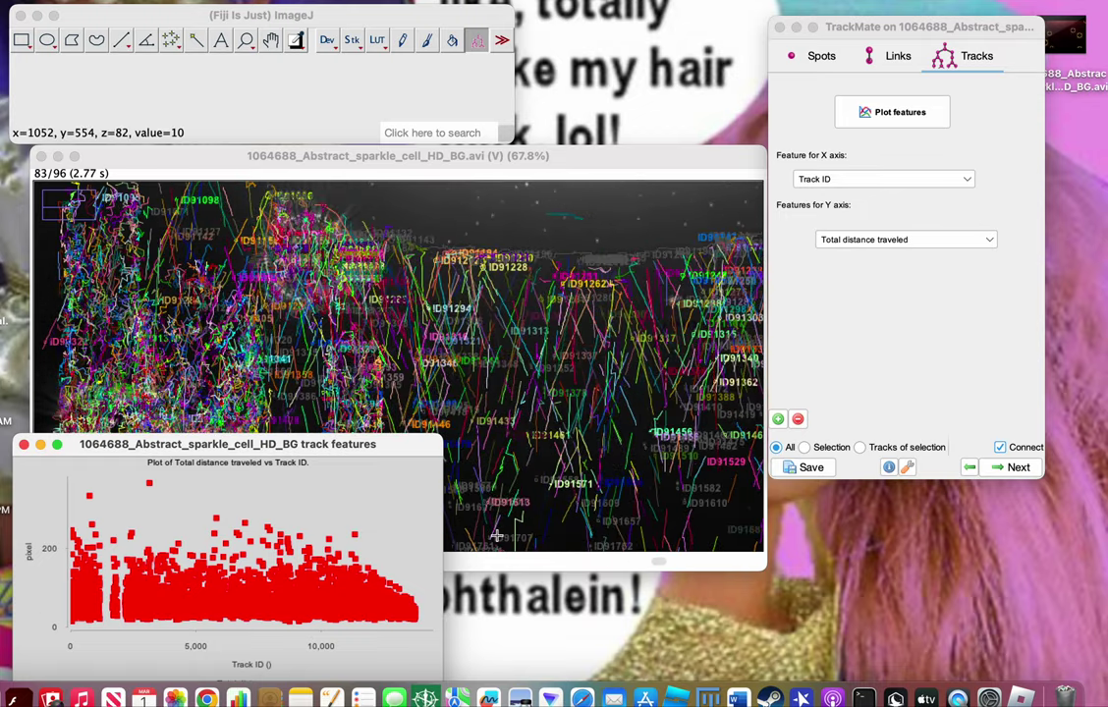
{"action": "left_click_drag", "start_coordinate": [421, 452], "coordinate": [421, 469]}
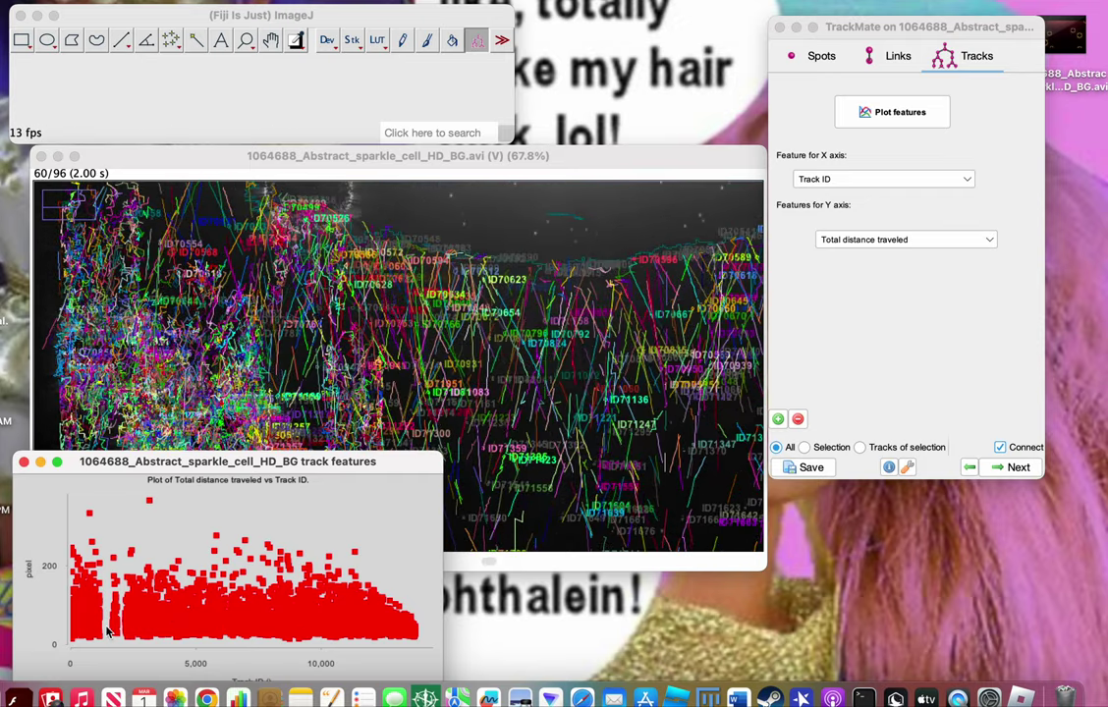
{"action": "left_click_drag", "start_coordinate": [413, 464], "coordinate": [841, 372]}
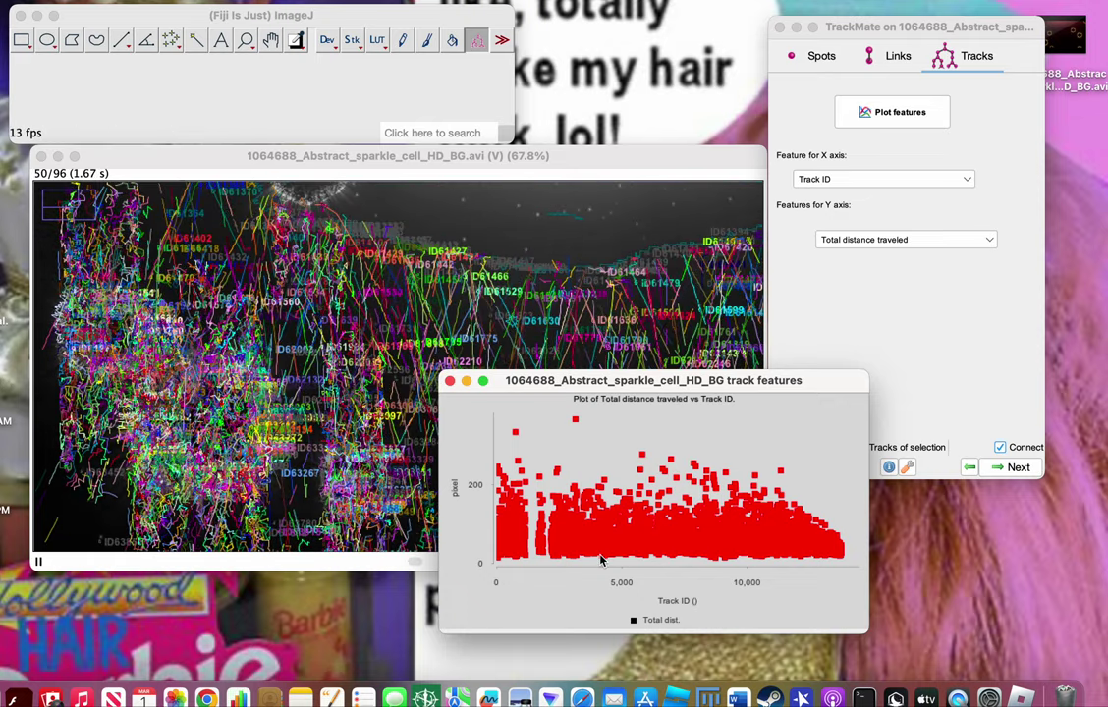
{"action": "left_click", "coordinate": [820, 383]}
{"action": "left_click_drag", "start_coordinate": [820, 384], "coordinate": [379, 474]}
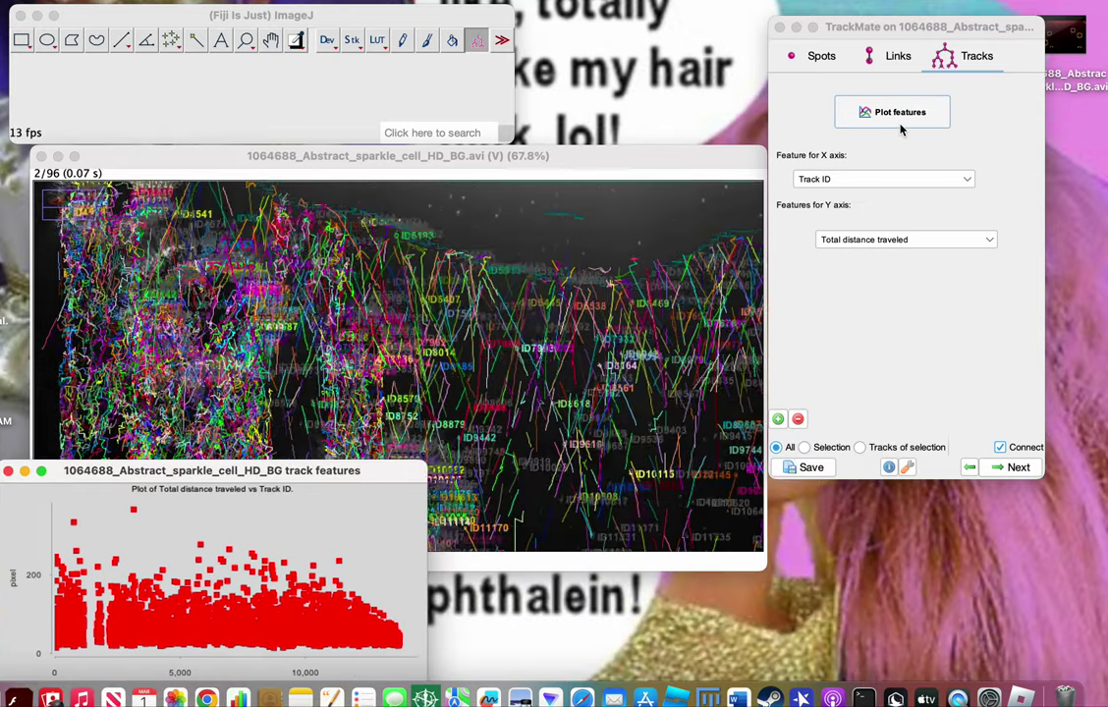
Step: Dismiss a repeat of the distance plot, plot Longest gap against Track ID, and close that plot after examining it
{"action": "left_click", "coordinate": [900, 126]}
{"action": "left_click", "coordinate": [349, 26]}
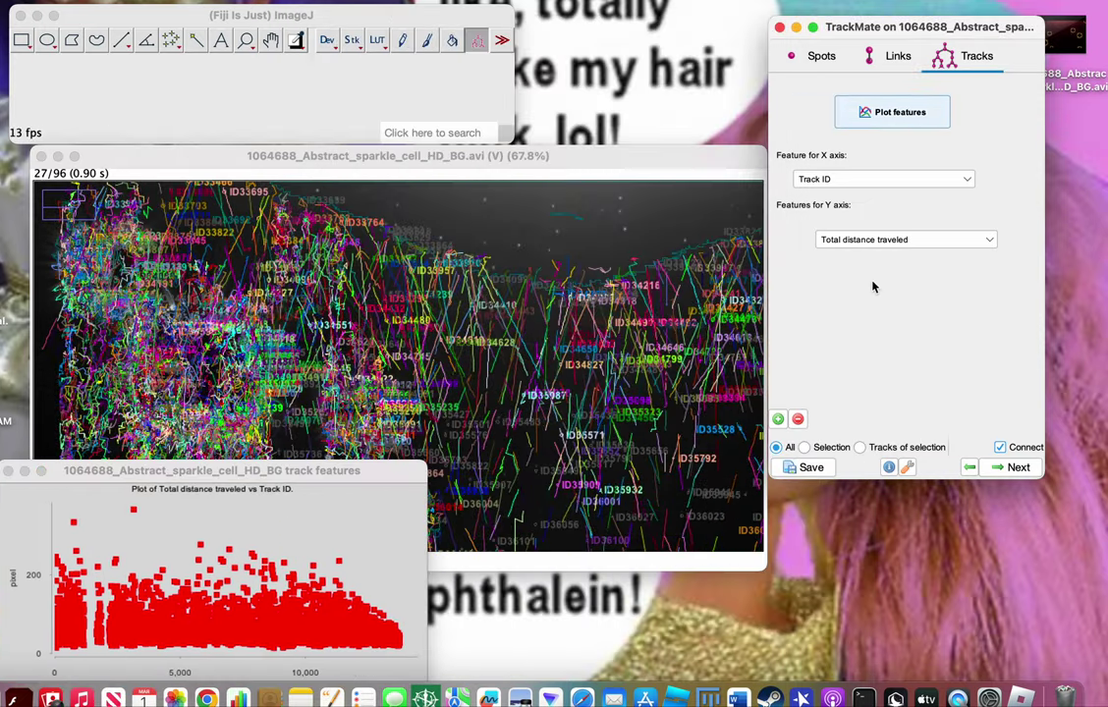
{"action": "left_click", "coordinate": [866, 243]}
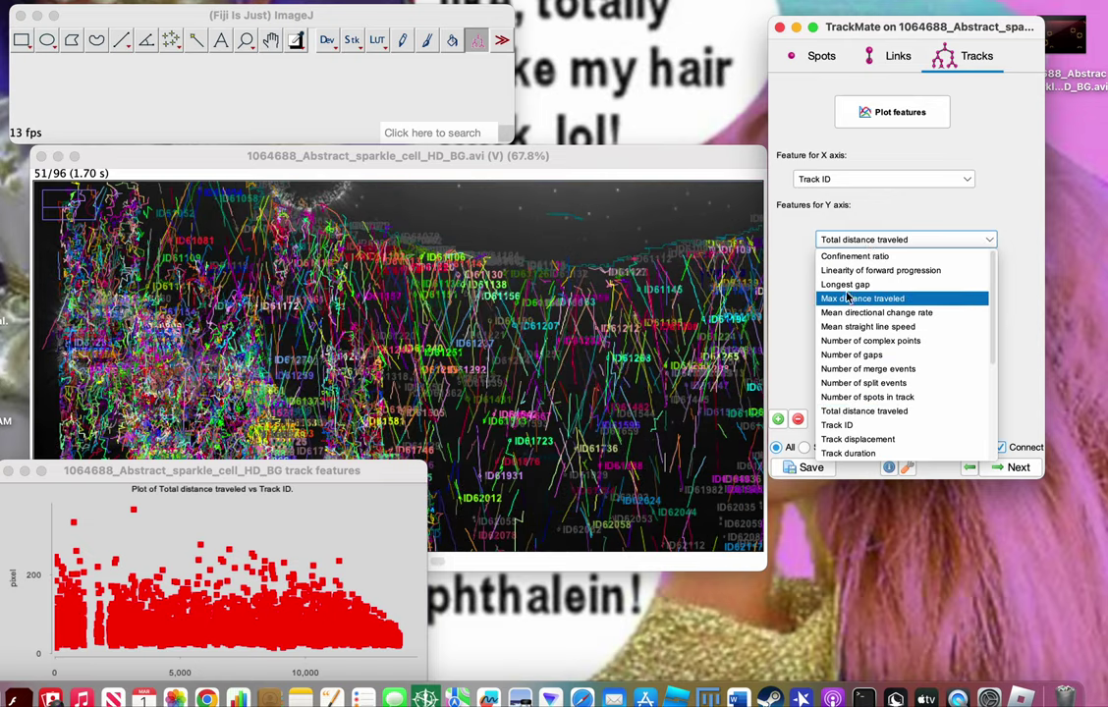
{"action": "left_click", "coordinate": [851, 285]}
{"action": "left_click", "coordinate": [880, 108]}
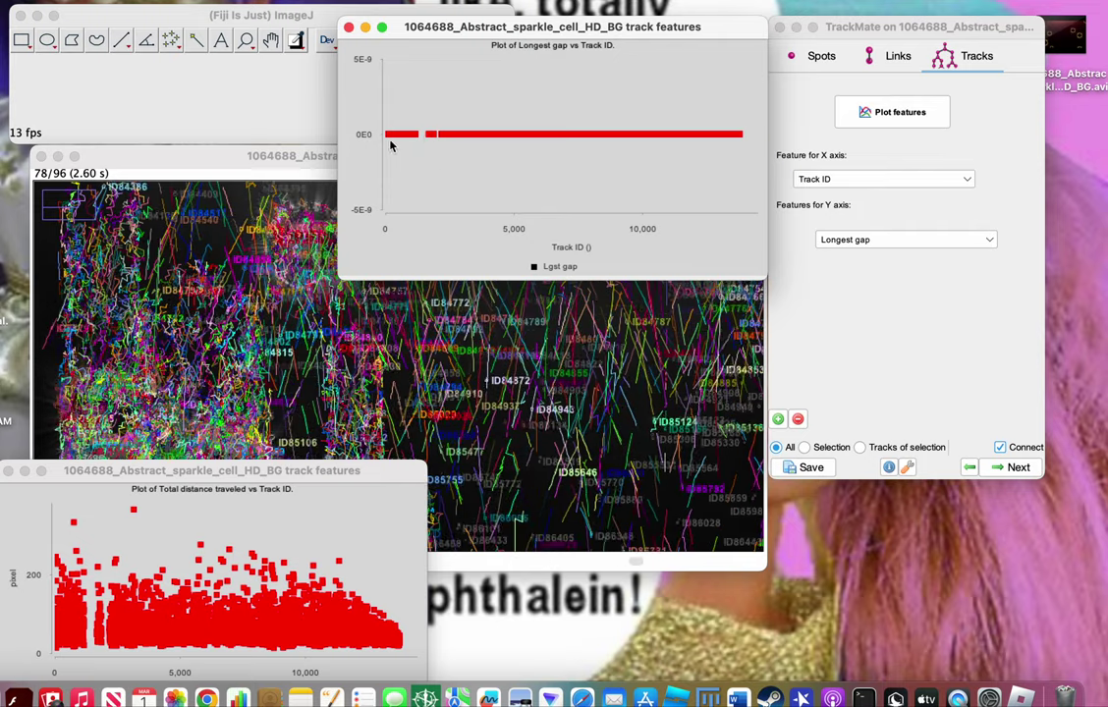
{"action": "left_click", "coordinate": [950, 193]}
Step: Plot Track max speed on the Y axis against Track ID
{"action": "left_click", "coordinate": [949, 240]}
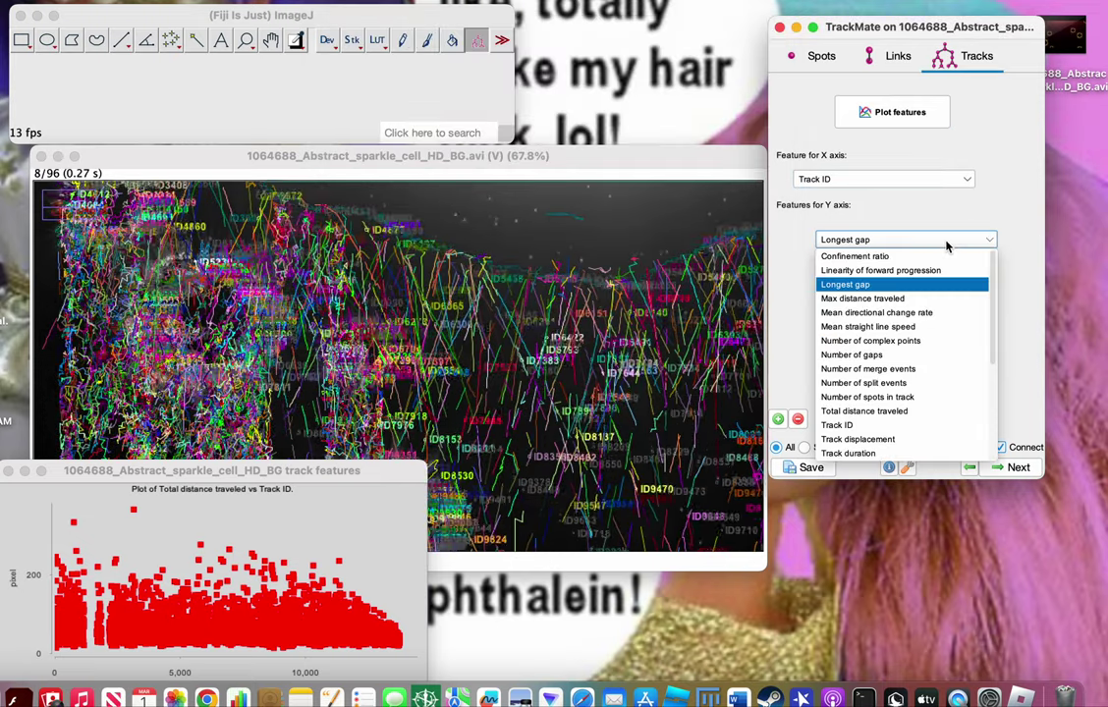
{"action": "scroll", "coordinate": [923, 390], "scroll_direction": "down", "scroll_amount": 2}
{"action": "scroll", "coordinate": [924, 389], "scroll_direction": "down", "scroll_amount": 3}
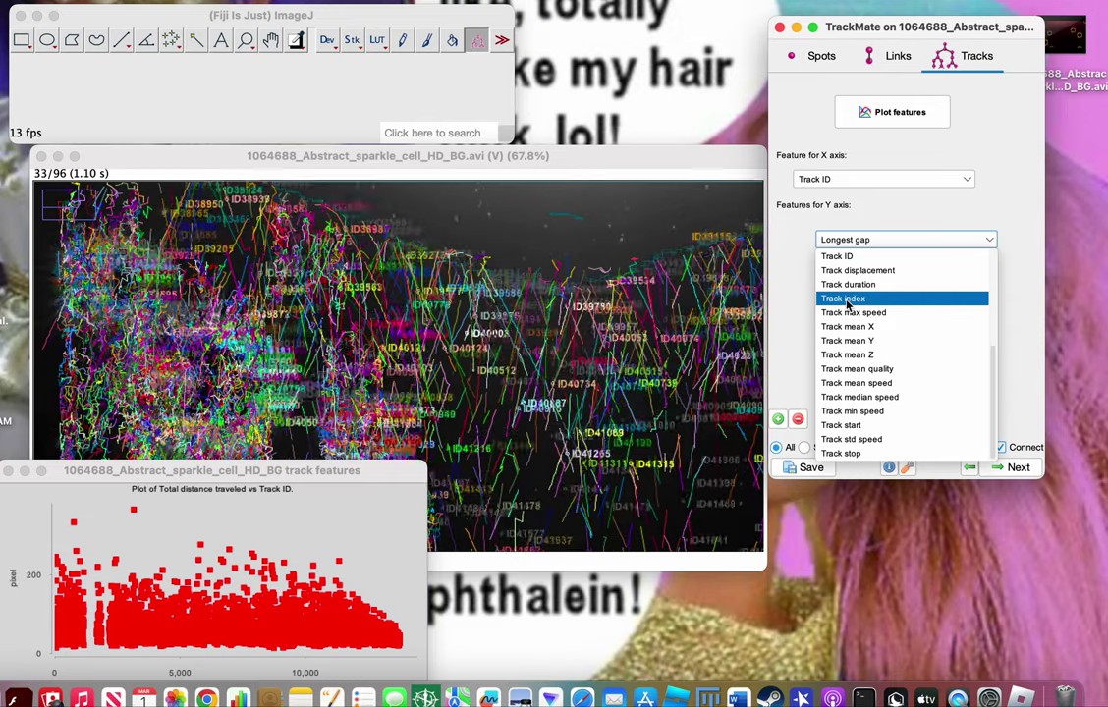
{"action": "left_click", "coordinate": [881, 313]}
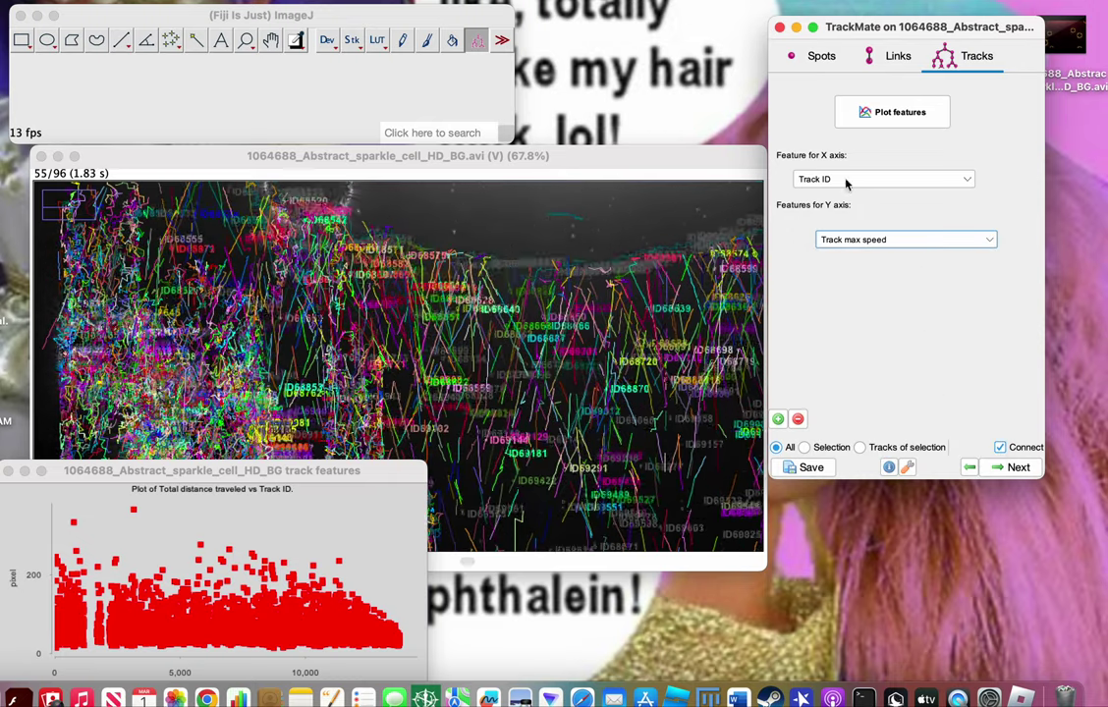
{"action": "left_click", "coordinate": [865, 120]}
Step: Arrange the max speed and total distance plots to compare them, and park both over the lower edge of the video
{"action": "left_click_drag", "start_coordinate": [735, 30], "coordinate": [813, 238]}
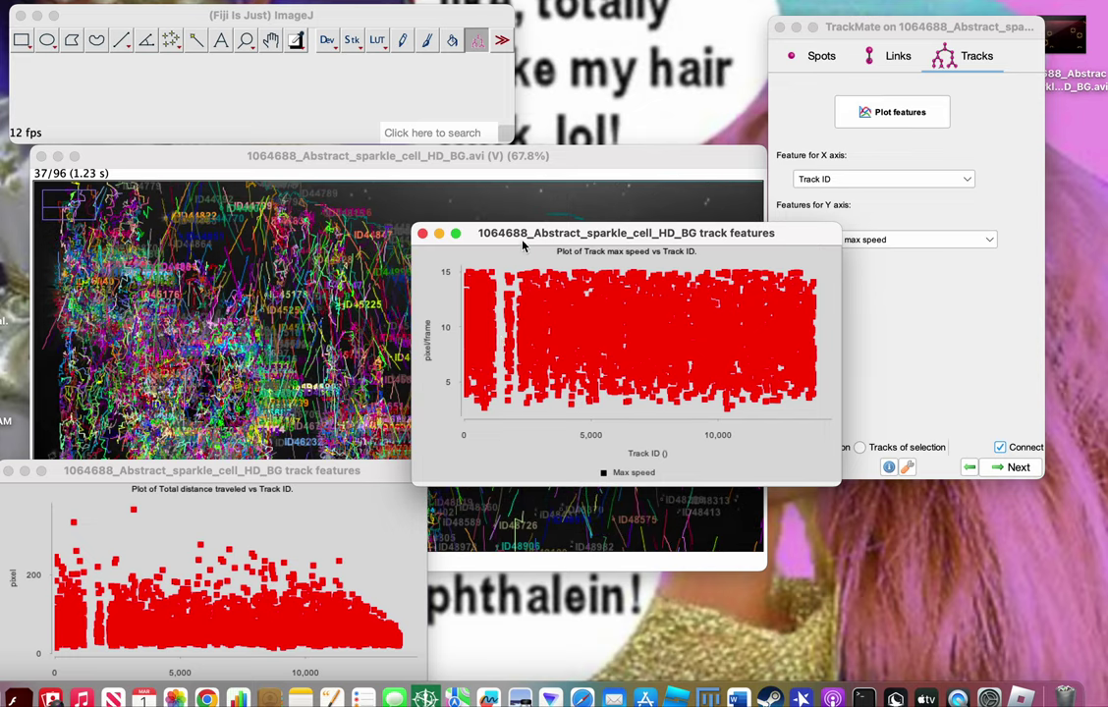
{"action": "left_click_drag", "start_coordinate": [360, 478], "coordinate": [433, 433]}
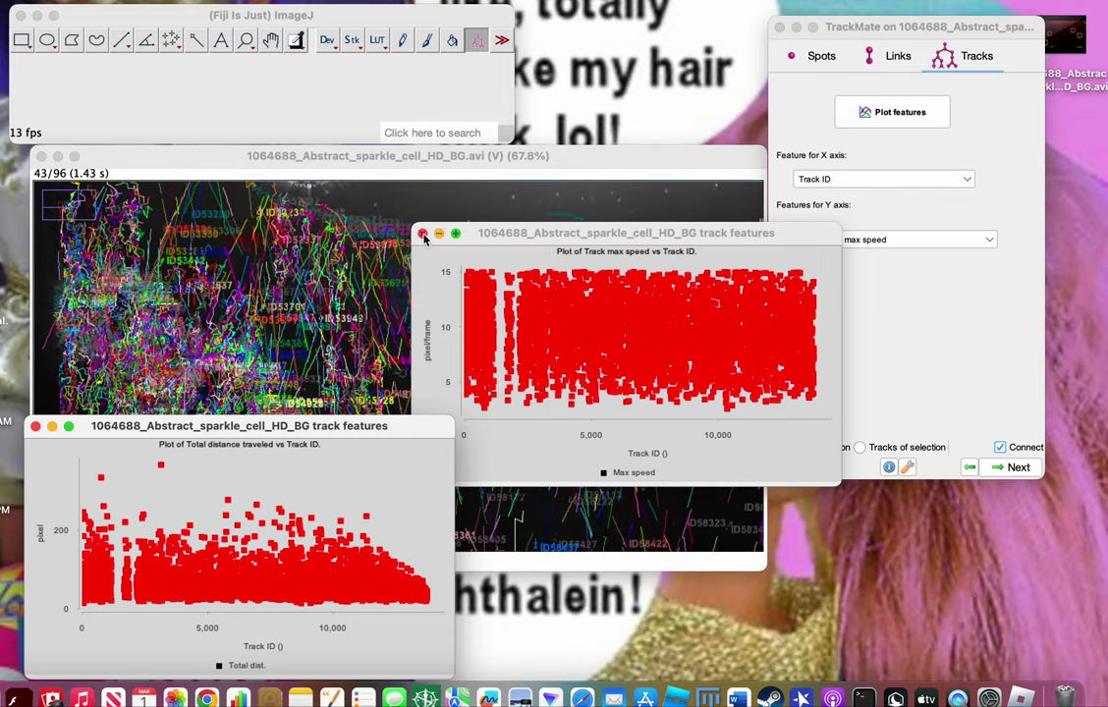
{"action": "left_click_drag", "start_coordinate": [789, 238], "coordinate": [386, 518]}
{"action": "left_click_drag", "start_coordinate": [422, 440], "coordinate": [426, 554]}
{"action": "left_click_drag", "start_coordinate": [396, 510], "coordinate": [445, 575]}
Step: Review the remaining Y-axis track features and the plotting options for links and spots
{"action": "left_click", "coordinate": [870, 240]}
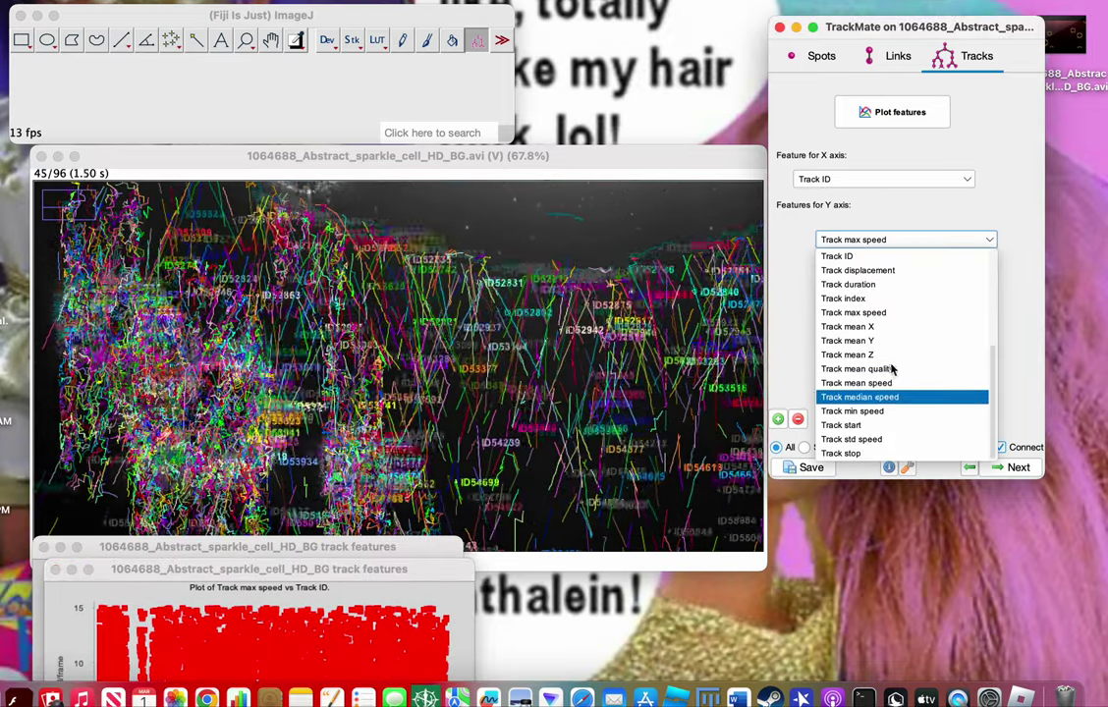
{"action": "left_click", "coordinate": [887, 57]}
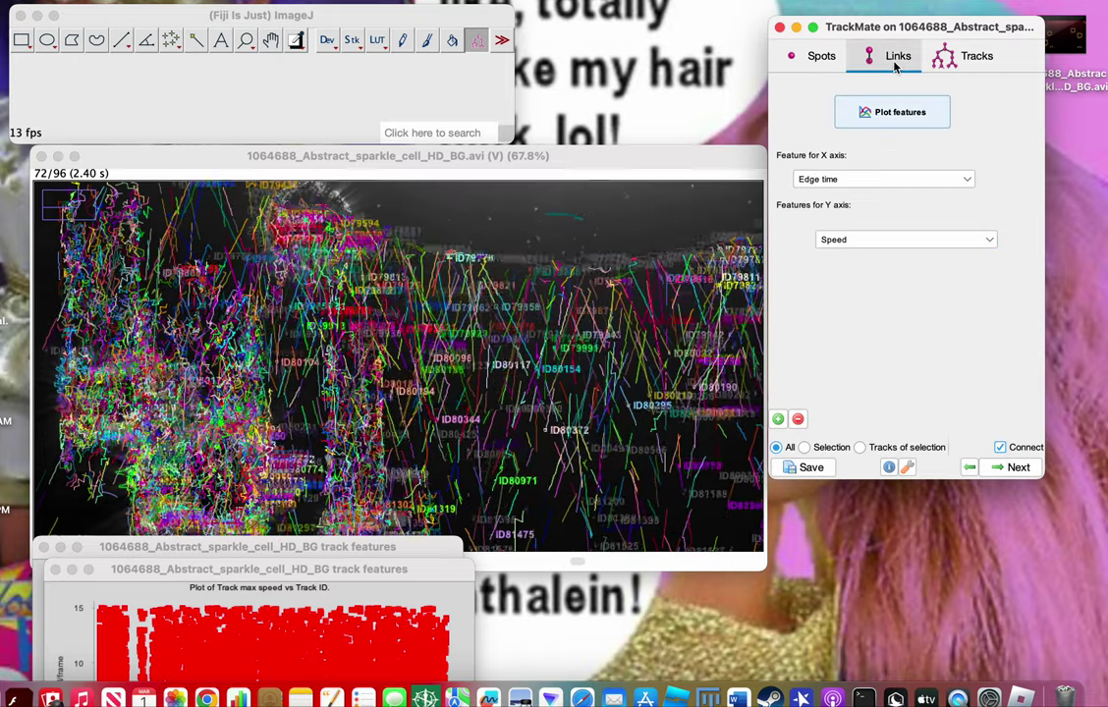
{"action": "left_click", "coordinate": [811, 63]}
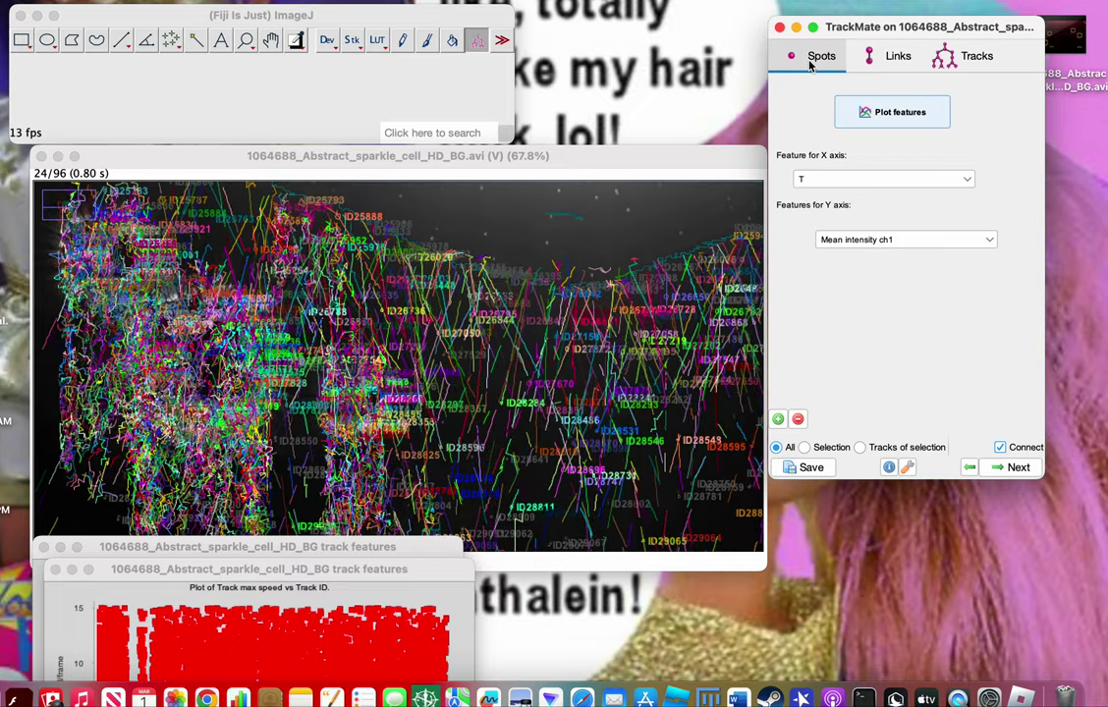
Step: Advance to the actions stage and run Capture overlay on frames 1 to 96
{"action": "left_click", "coordinate": [1018, 468]}
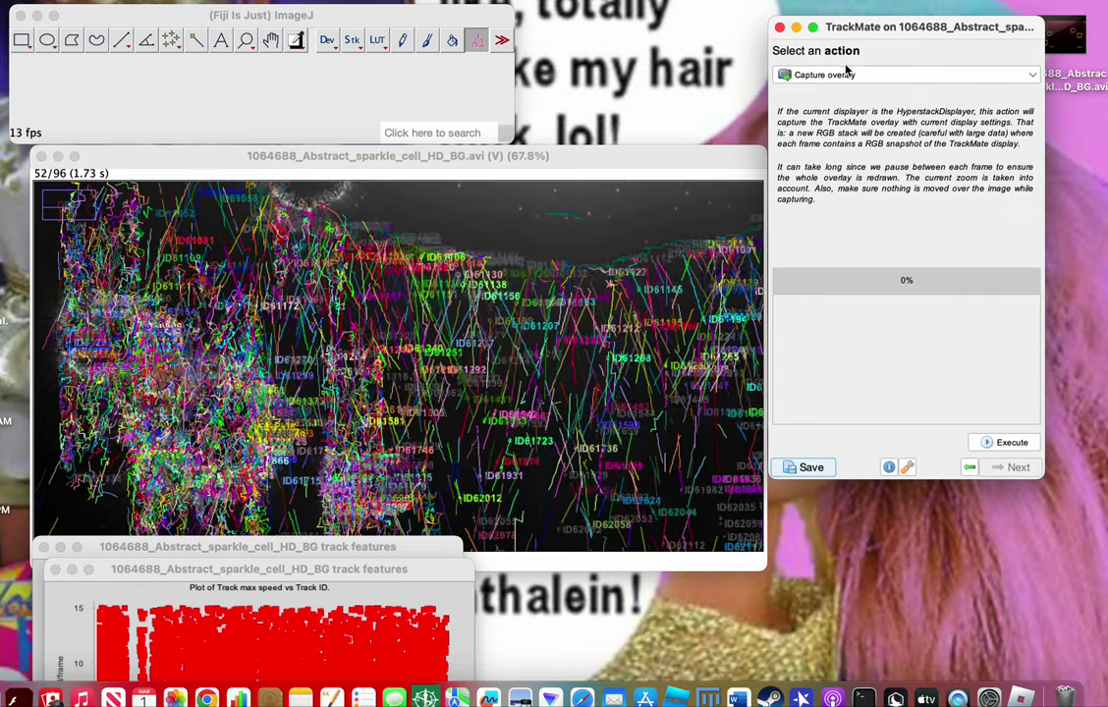
{"action": "left_click", "coordinate": [830, 83]}
{"action": "left_click", "coordinate": [830, 78]}
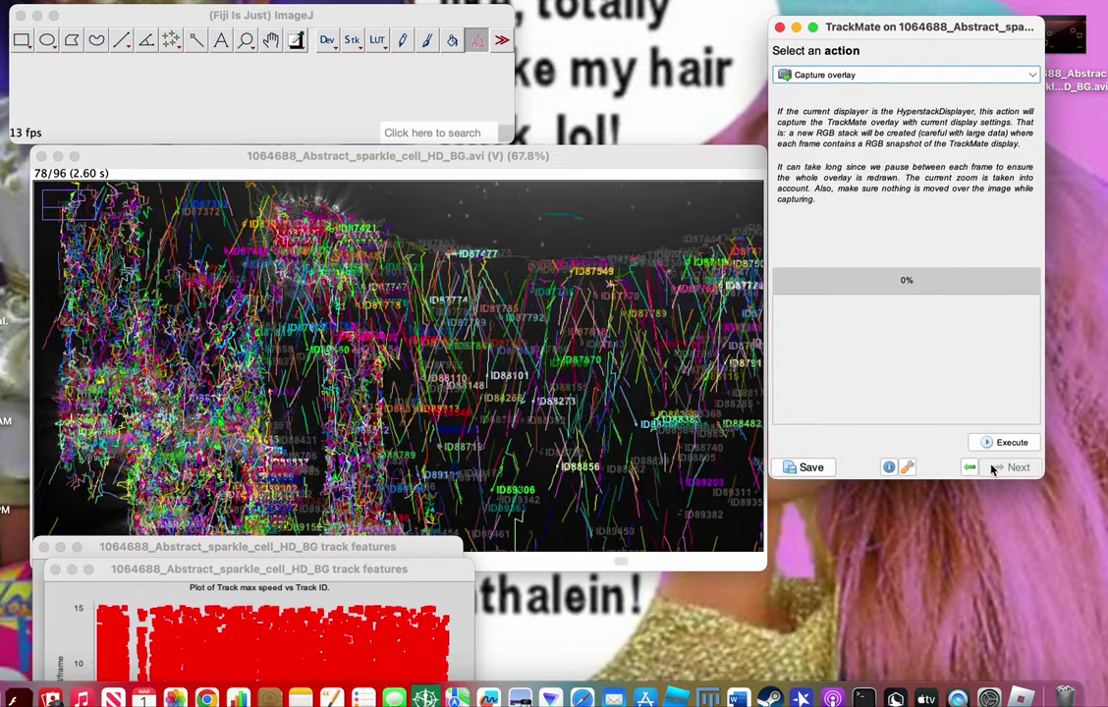
{"action": "left_click", "coordinate": [1006, 443]}
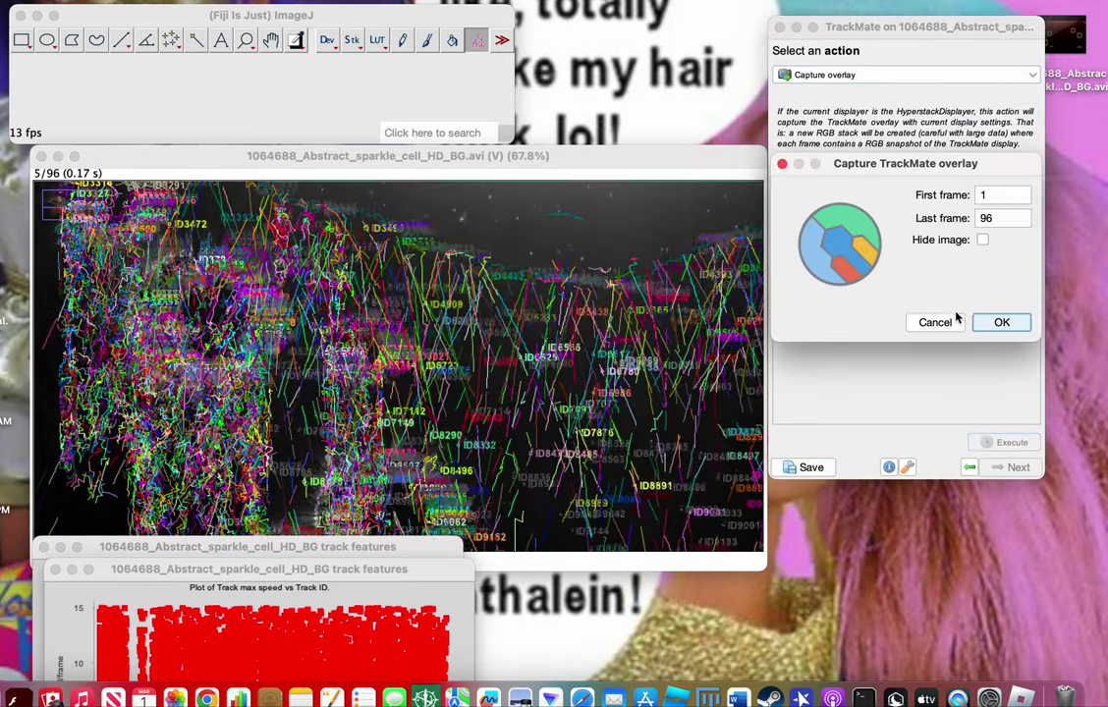
{"action": "left_click", "coordinate": [1006, 323]}
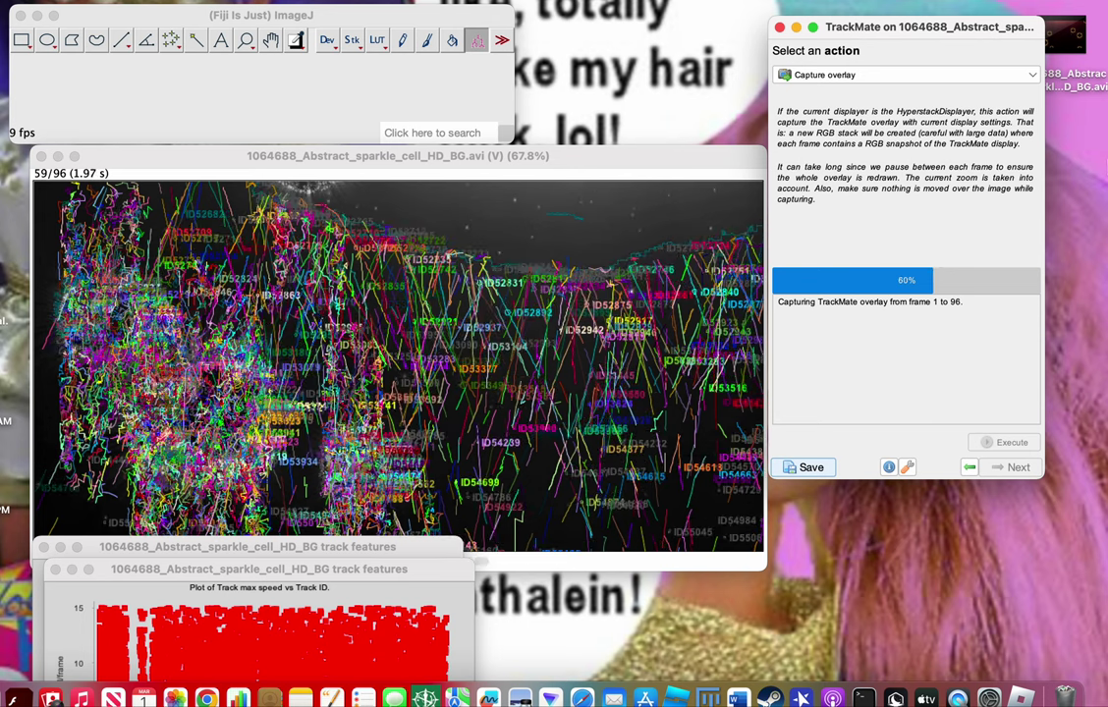
Step: Look through the available TrackMate actions while the overlay capture is processed
{"action": "left_click", "coordinate": [996, 76]}
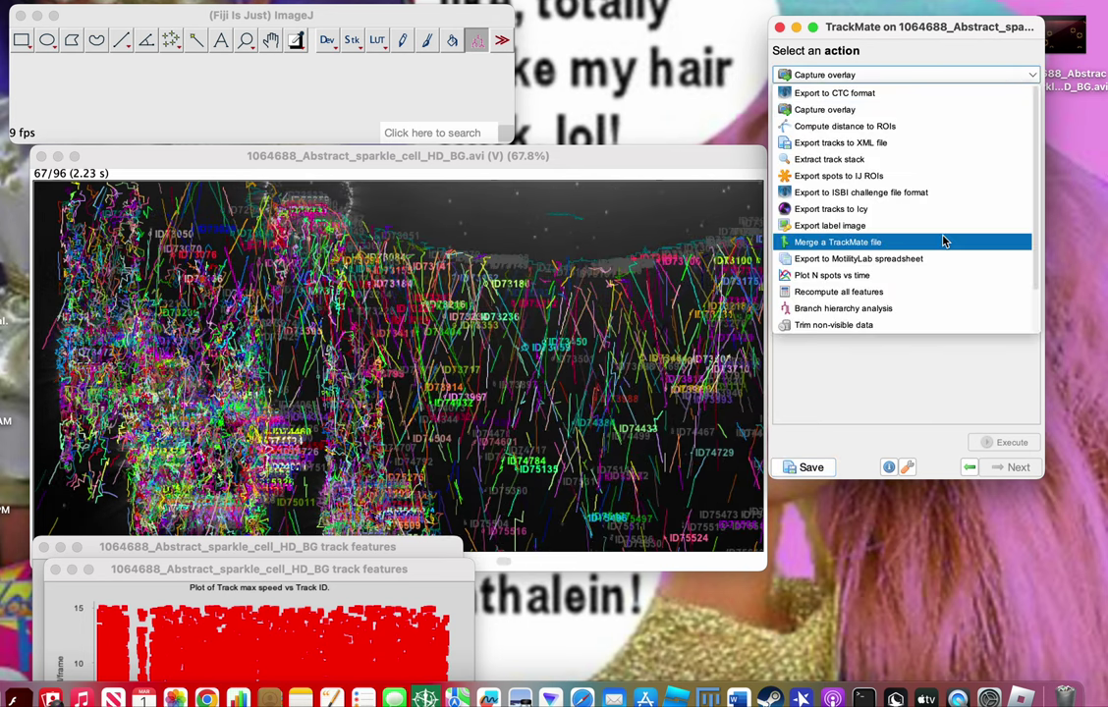
{"action": "scroll", "coordinate": [843, 236], "scroll_direction": "down", "scroll_amount": 2}
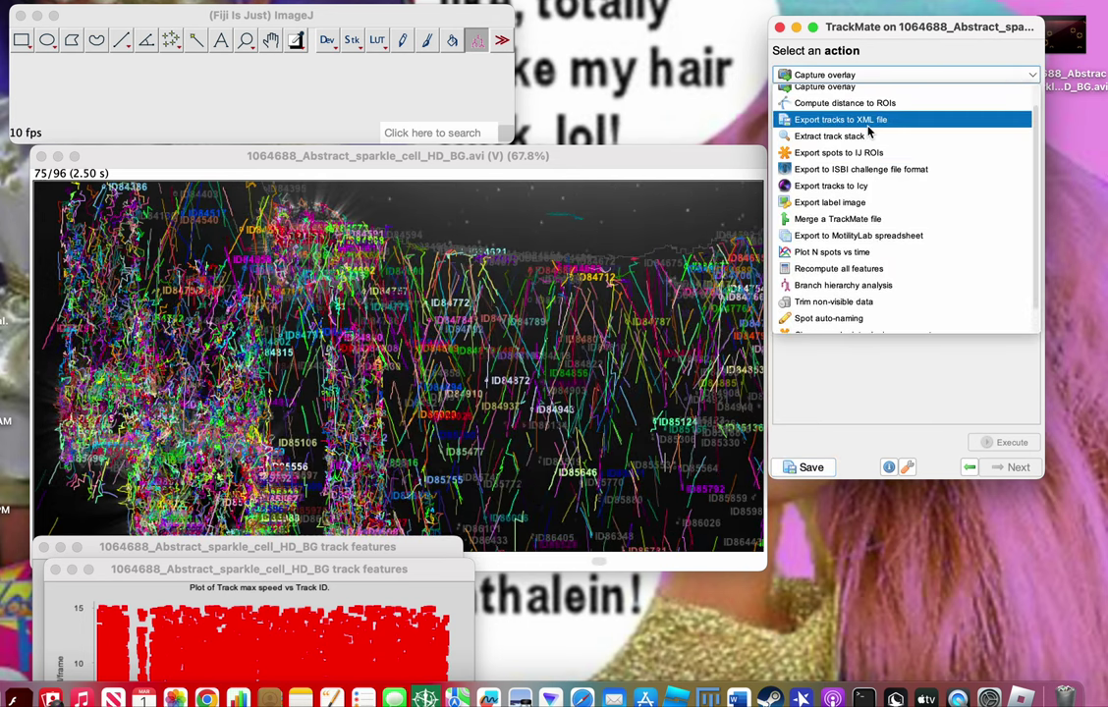
{"action": "scroll", "coordinate": [852, 172], "scroll_direction": "down", "scroll_amount": 2}
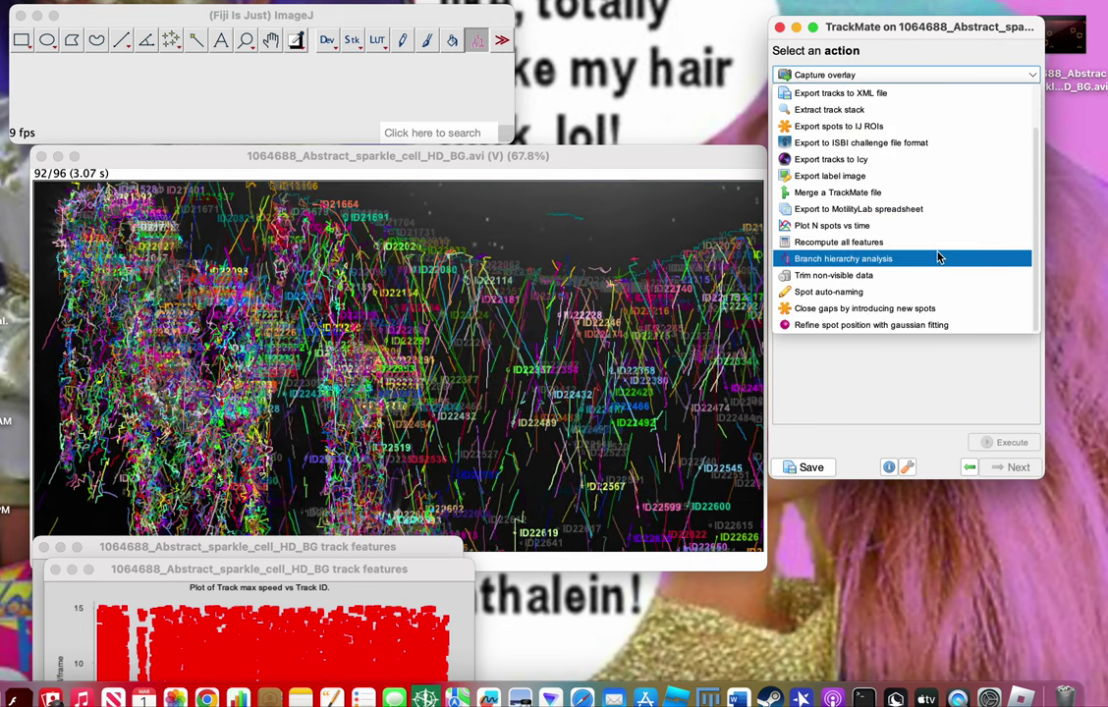
{"action": "scroll", "coordinate": [938, 257], "scroll_direction": "up", "scroll_amount": 3}
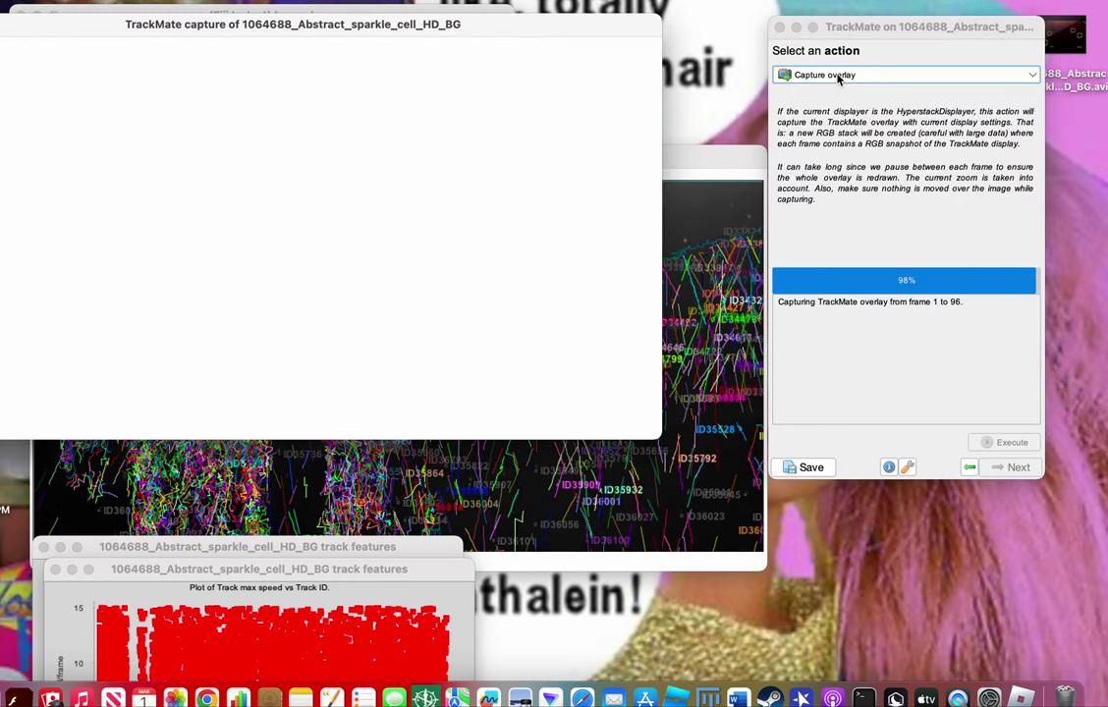
{"action": "left_click", "coordinate": [843, 78]}
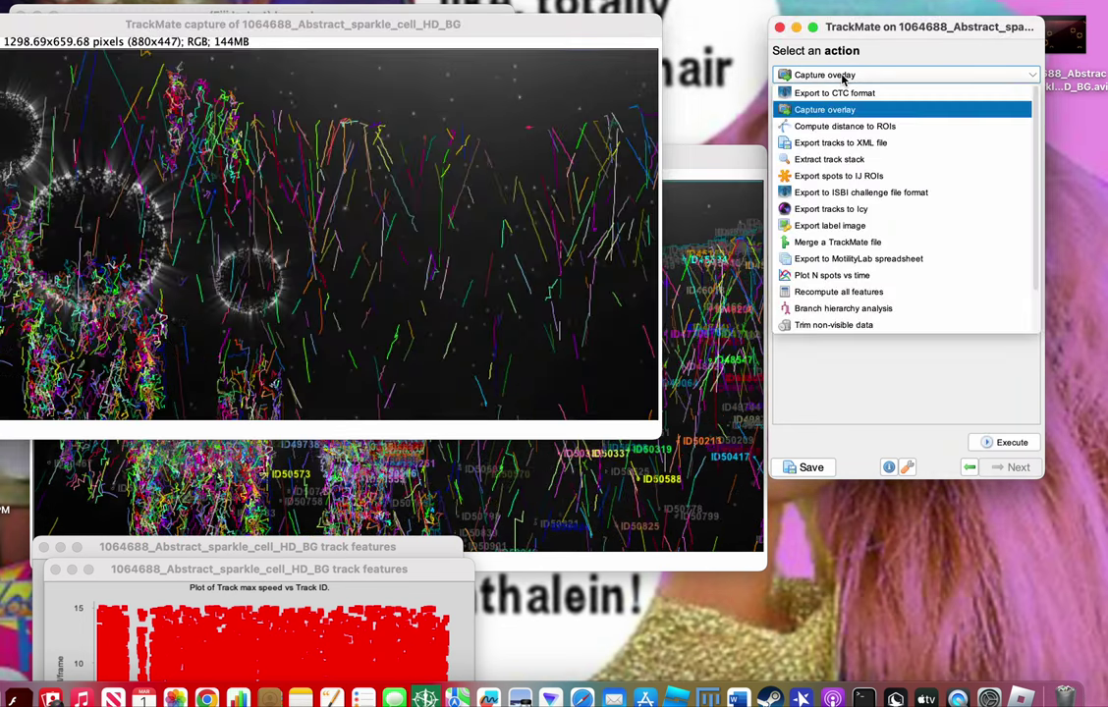
Step: Move the TrackMate capture clear of the screen edge, play the captured overlay, and close it
{"action": "left_click", "coordinate": [577, 49]}
{"action": "left_click_drag", "start_coordinate": [590, 32], "coordinate": [695, 100]}
{"action": "left_click", "coordinate": [57, 502]}
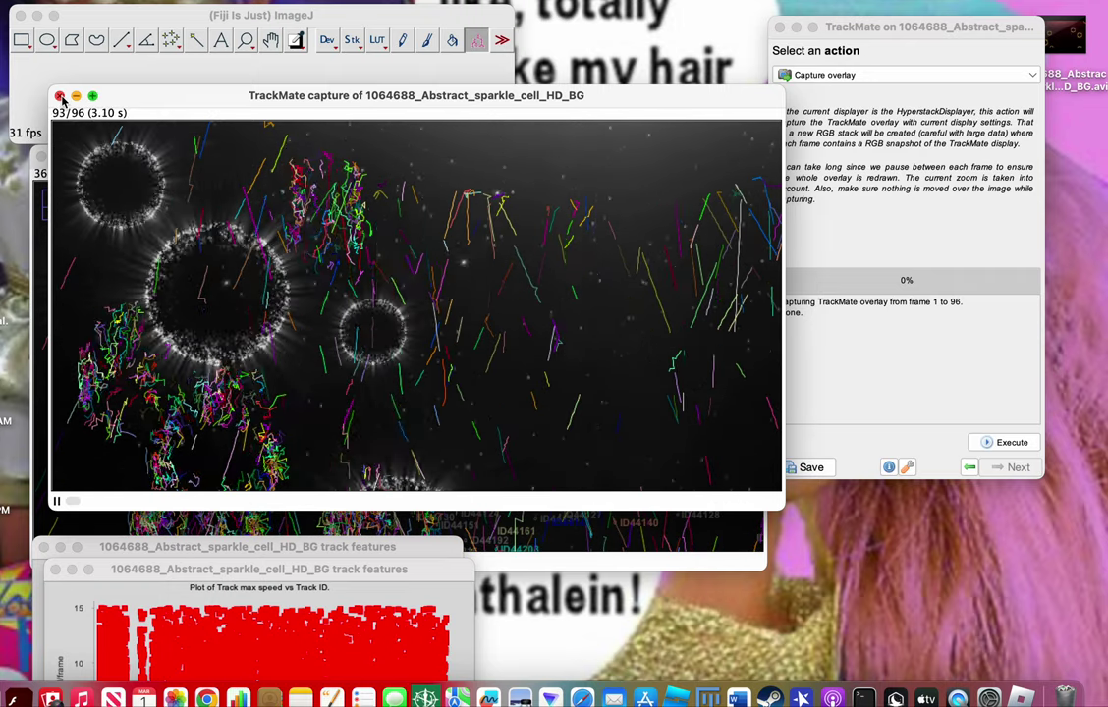
{"action": "key", "text": "super+w"}
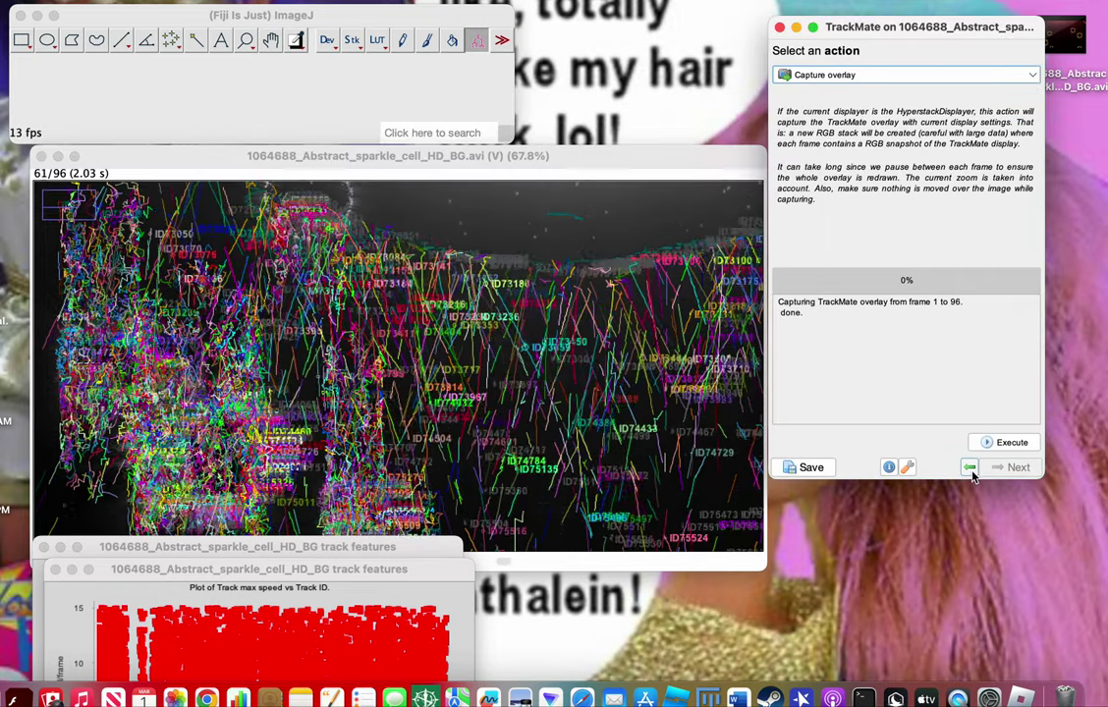
Step: Return to the display options and close the max speed and total distance plots
{"action": "left_click", "coordinate": [970, 469]}
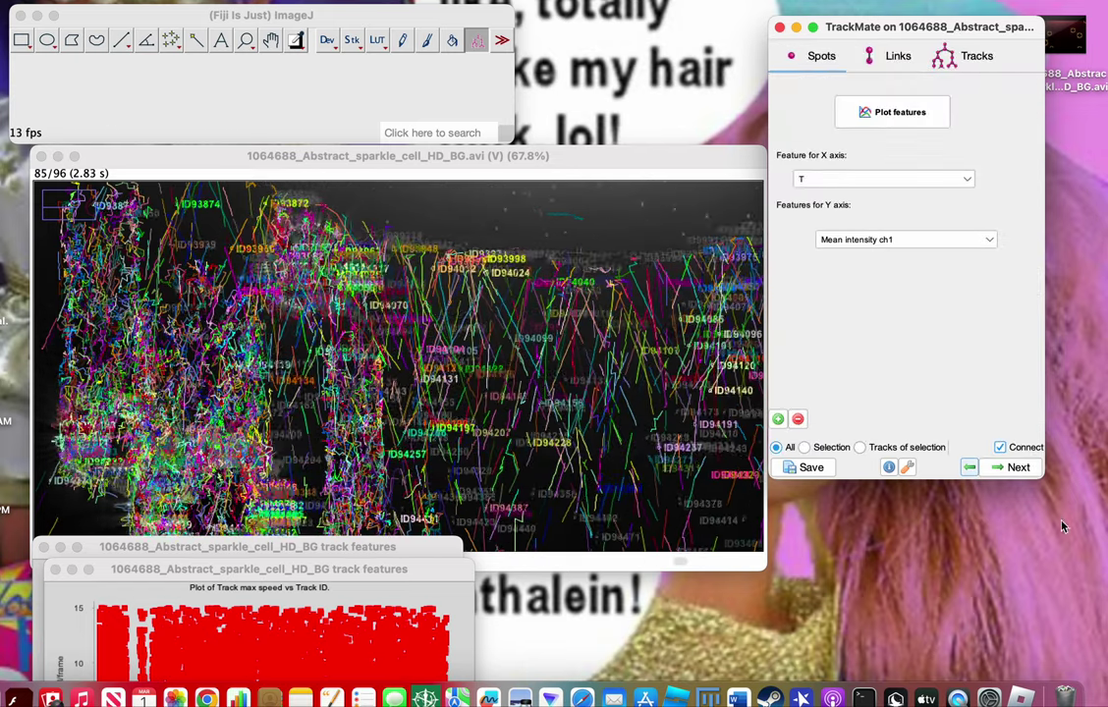
{"action": "left_click", "coordinate": [969, 469]}
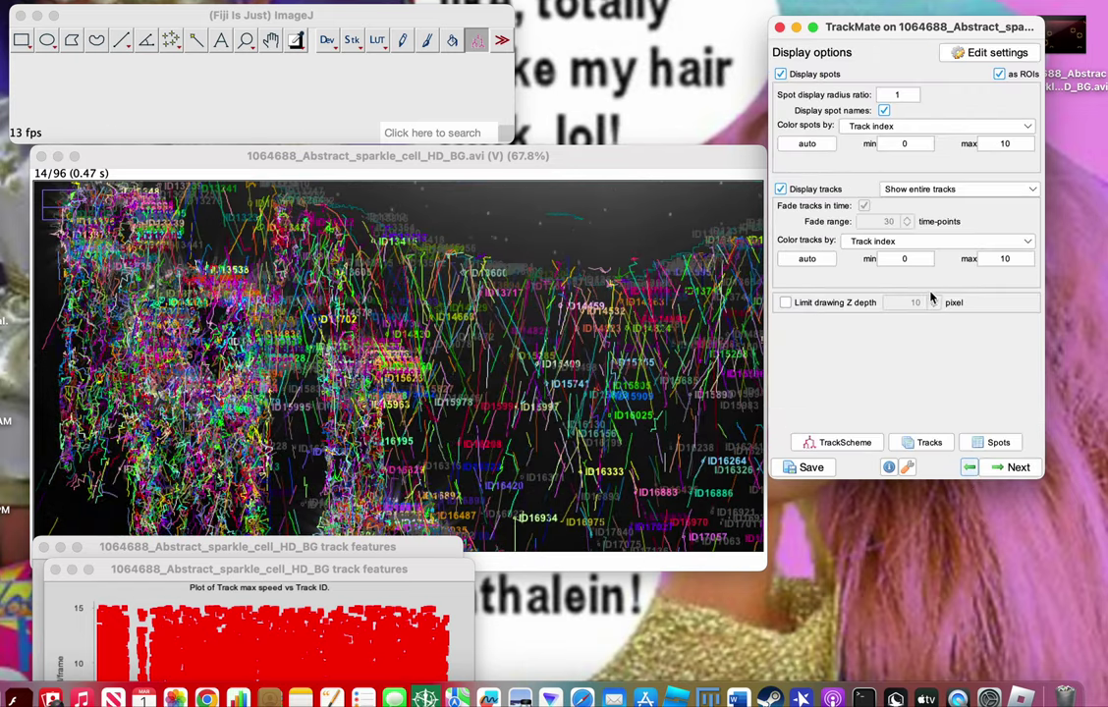
{"action": "left_click", "coordinate": [857, 243]}
{"action": "left_click", "coordinate": [857, 248]}
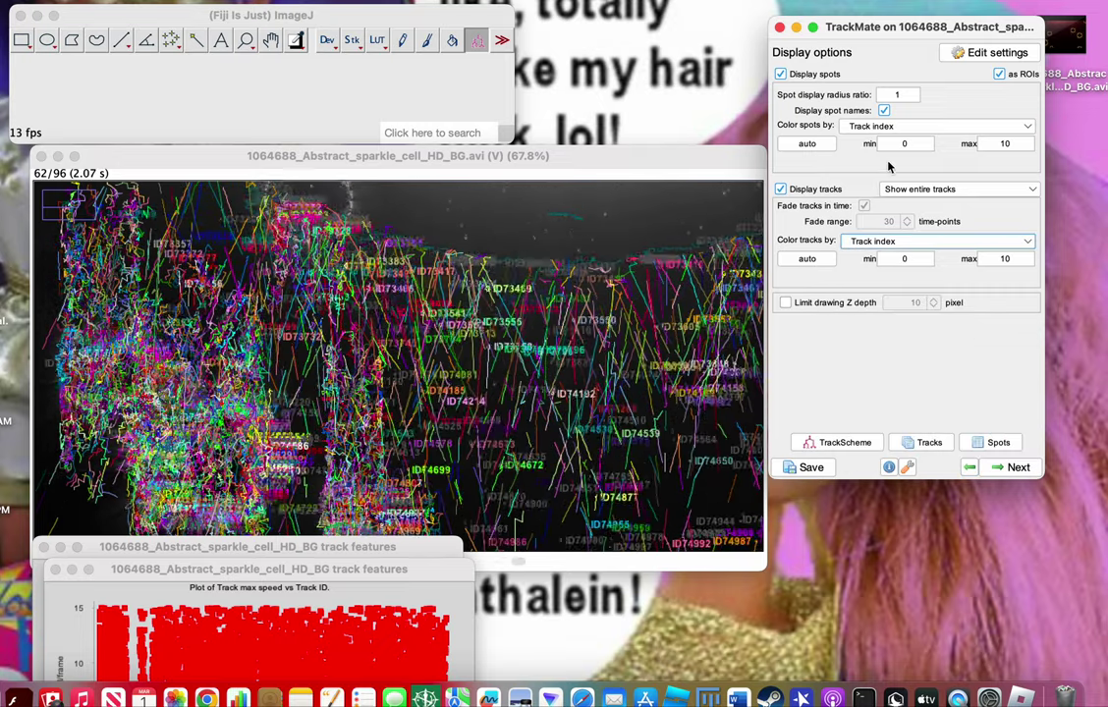
{"action": "left_click", "coordinate": [900, 189]}
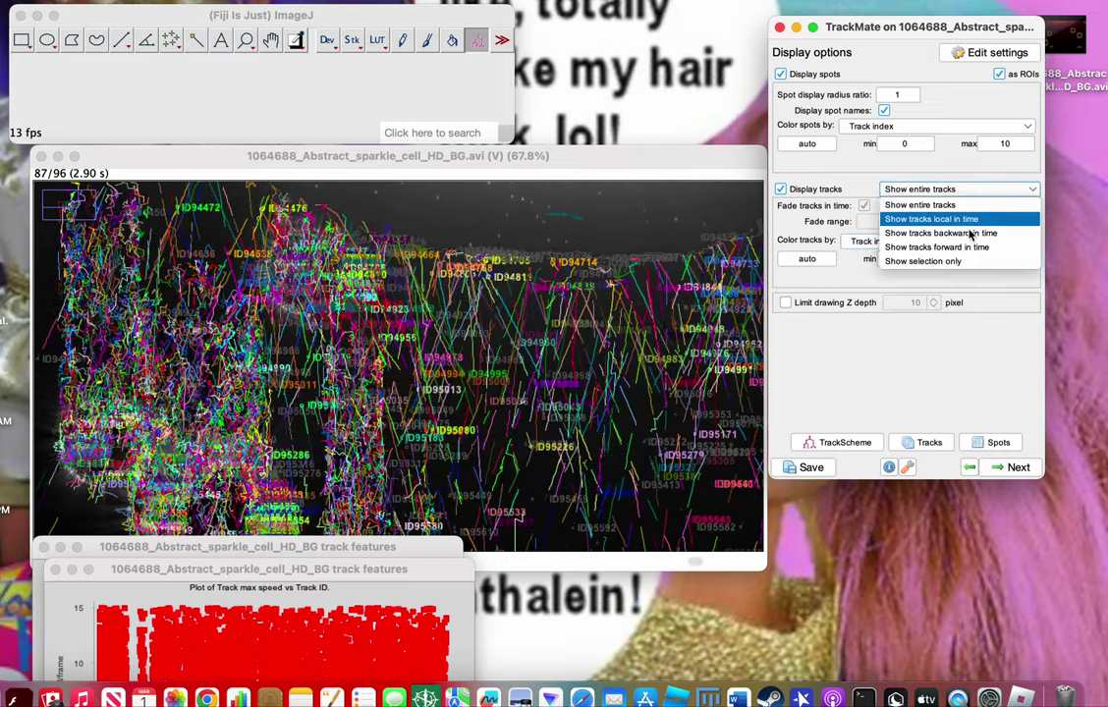
{"action": "left_click", "coordinate": [55, 569]}
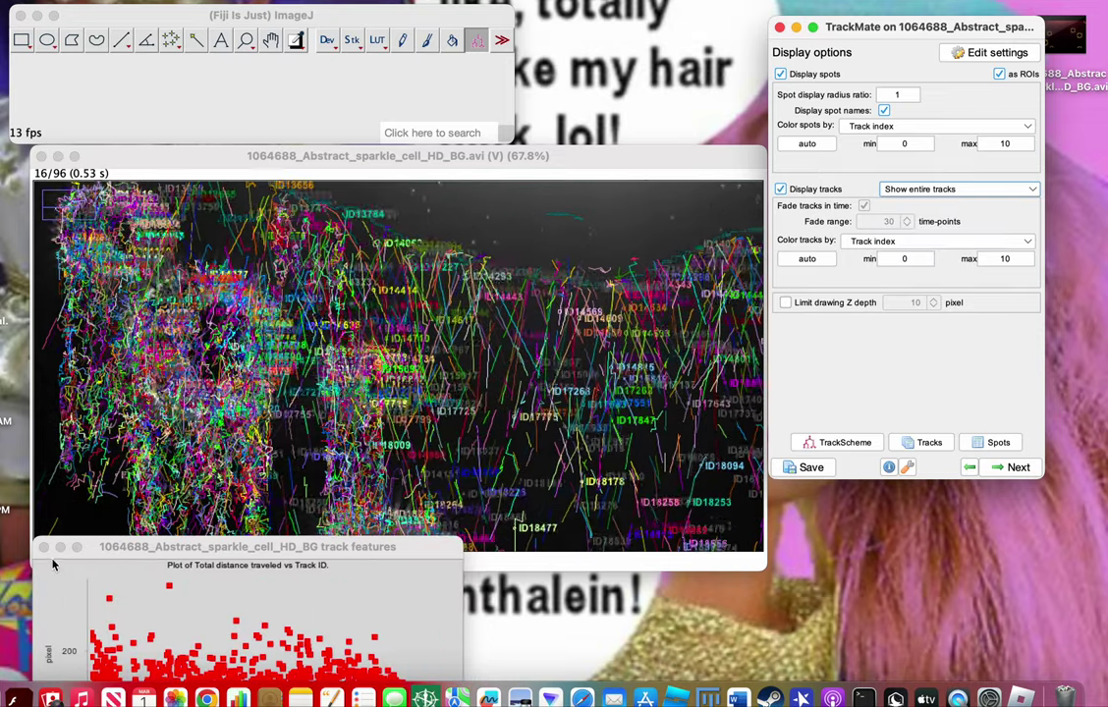
{"action": "left_click", "coordinate": [44, 546]}
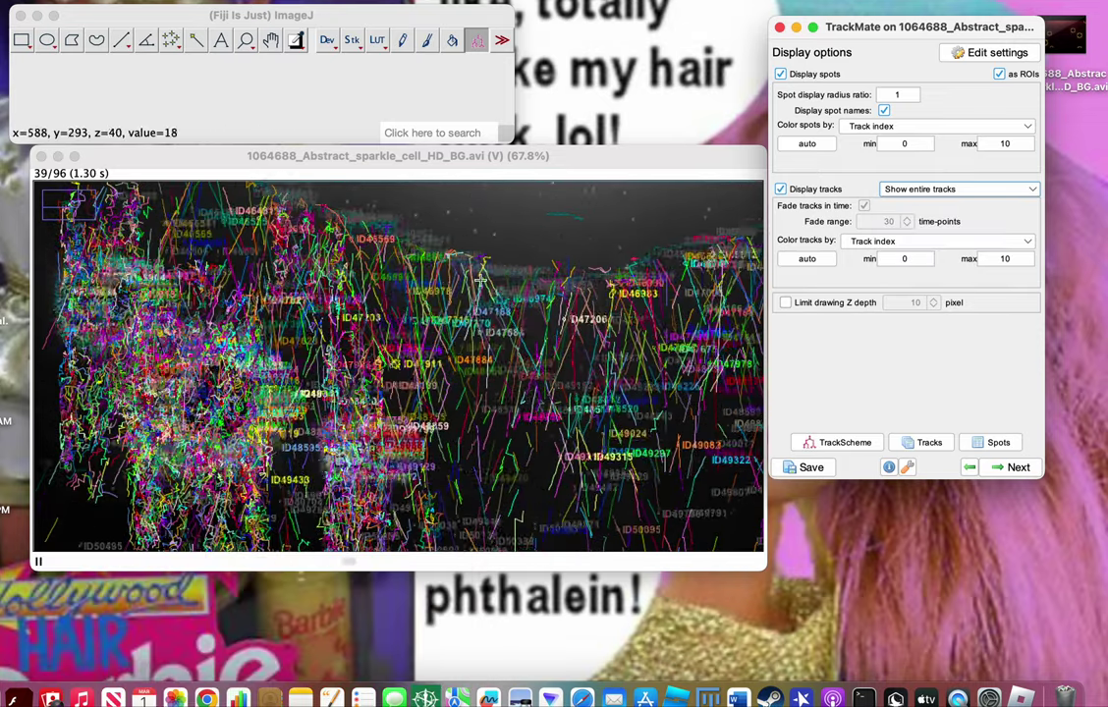
Step: Try the forward, backward and local in time track displays on the playing video, finishing on forward in time
{"action": "left_click", "coordinate": [897, 189]}
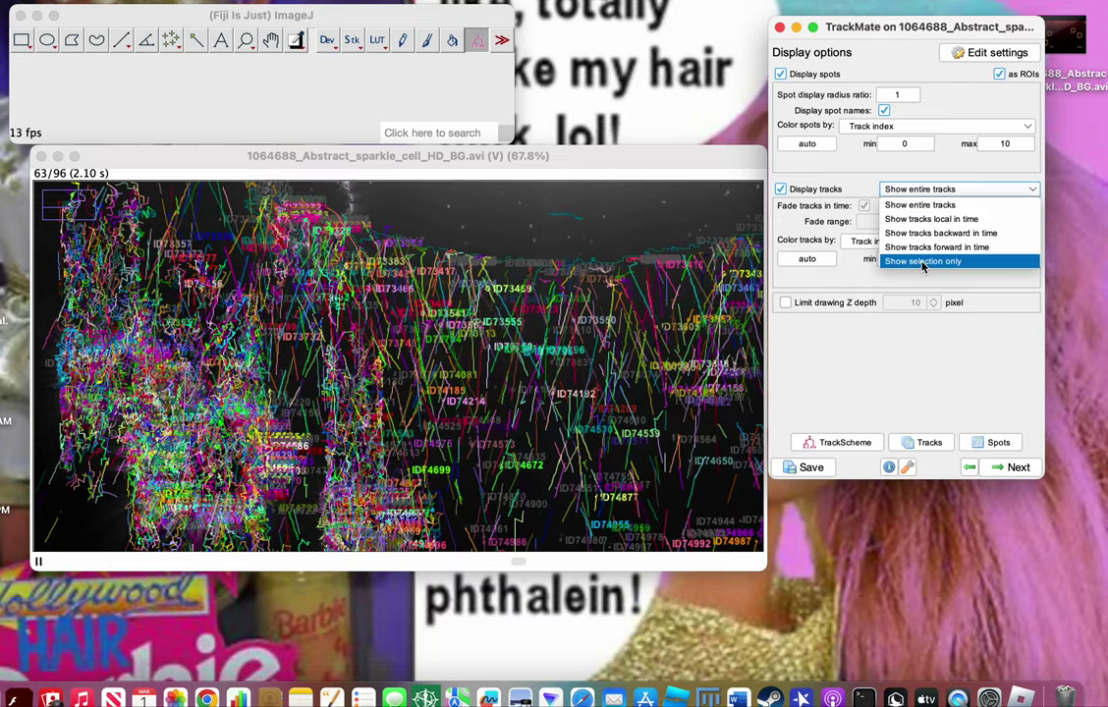
{"action": "left_click", "coordinate": [920, 248]}
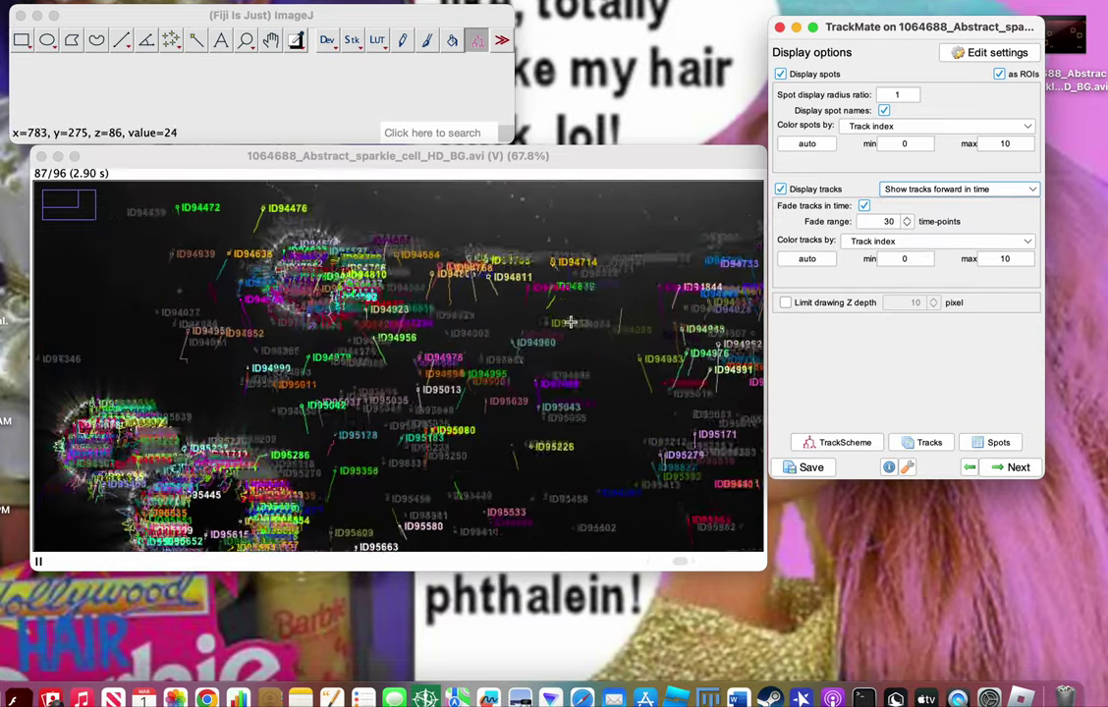
{"action": "left_click", "coordinate": [968, 192]}
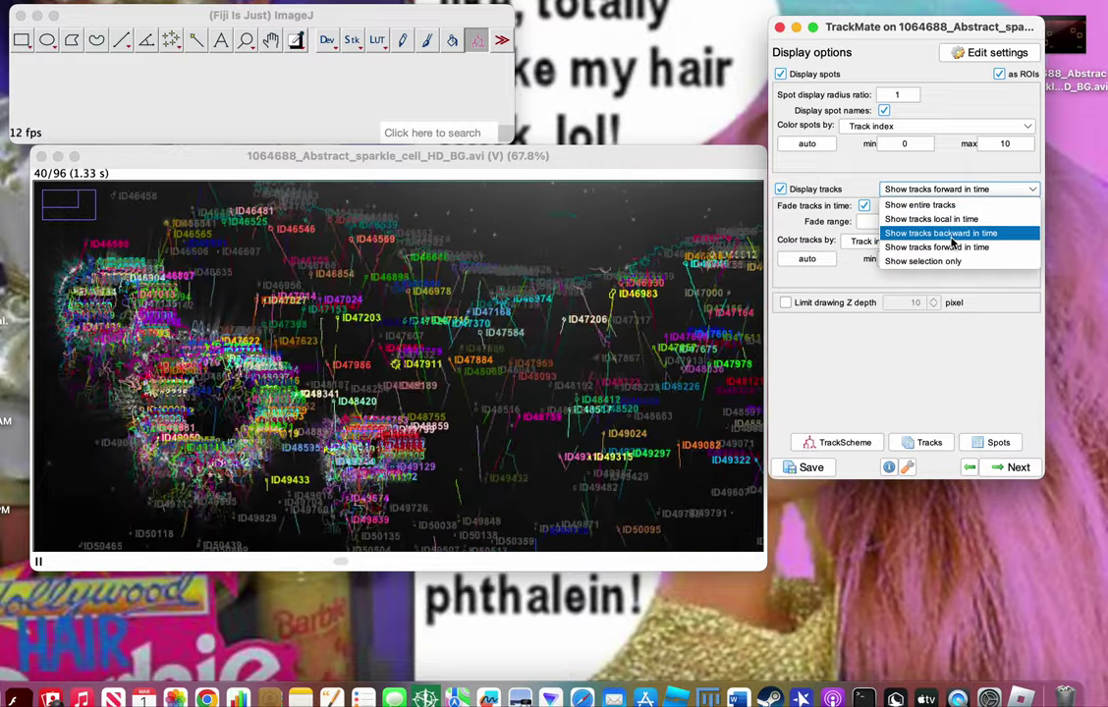
{"action": "left_click", "coordinate": [951, 233]}
{"action": "left_click", "coordinate": [950, 189]}
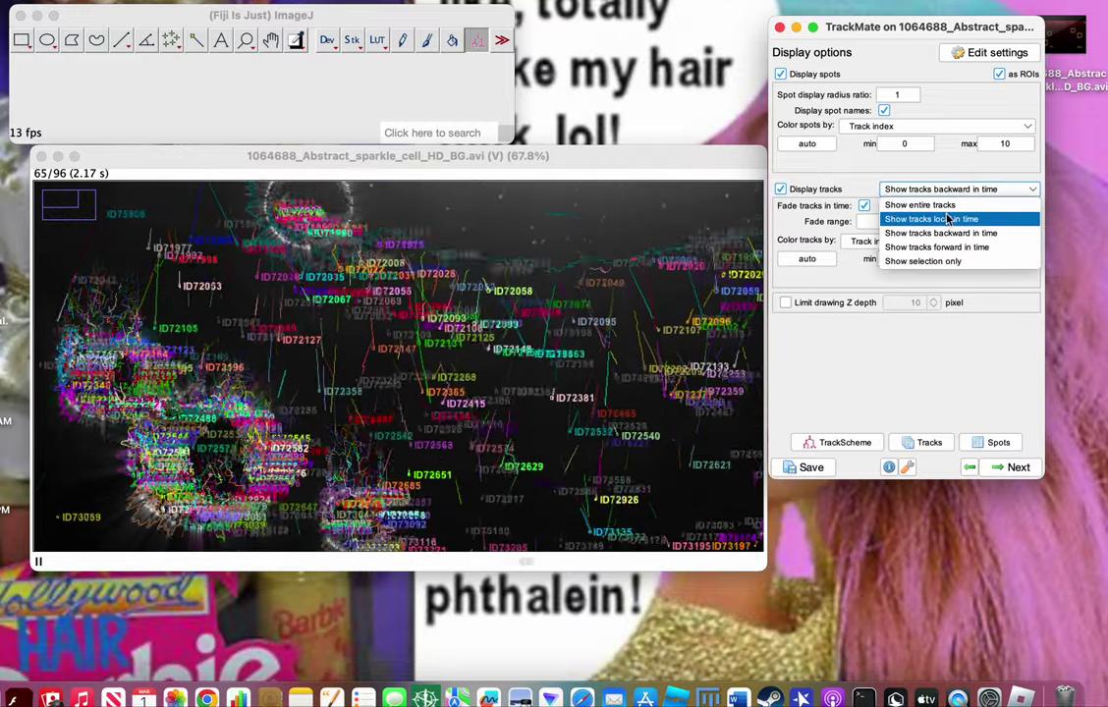
{"action": "left_click", "coordinate": [947, 219]}
{"action": "left_click", "coordinate": [943, 193]}
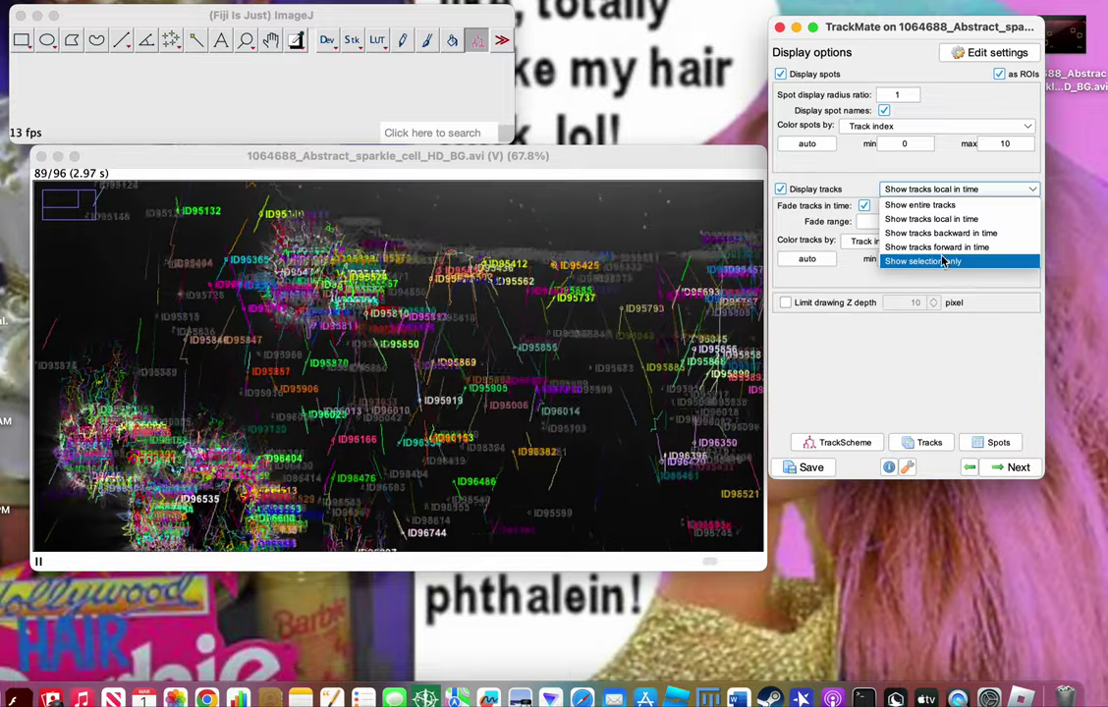
{"action": "left_click", "coordinate": [938, 247]}
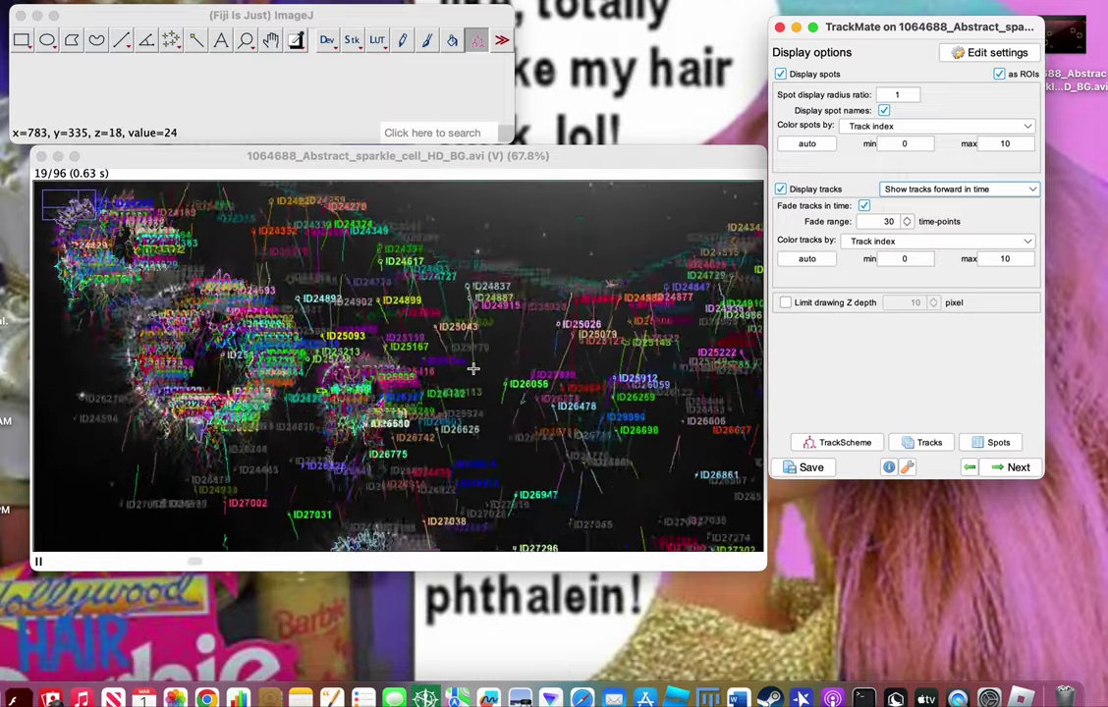
Step: Check the tracks local in time once more, and set the track display to Show tracks backward in time
{"action": "left_click", "coordinate": [921, 188]}
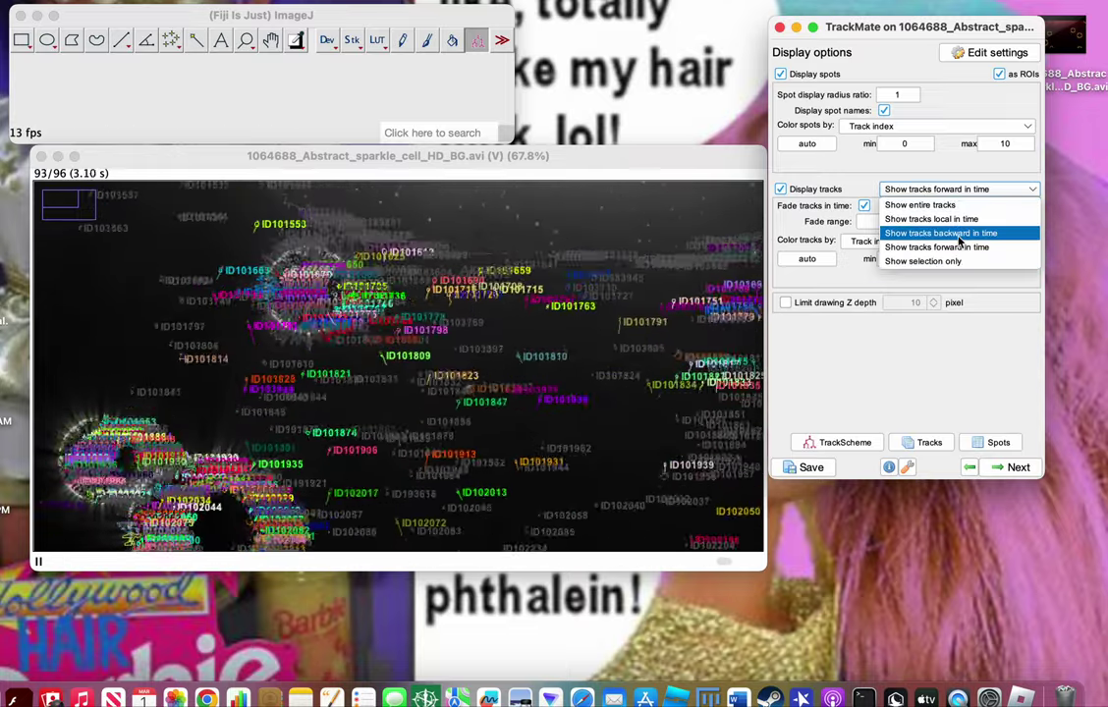
{"action": "left_click", "coordinate": [921, 219]}
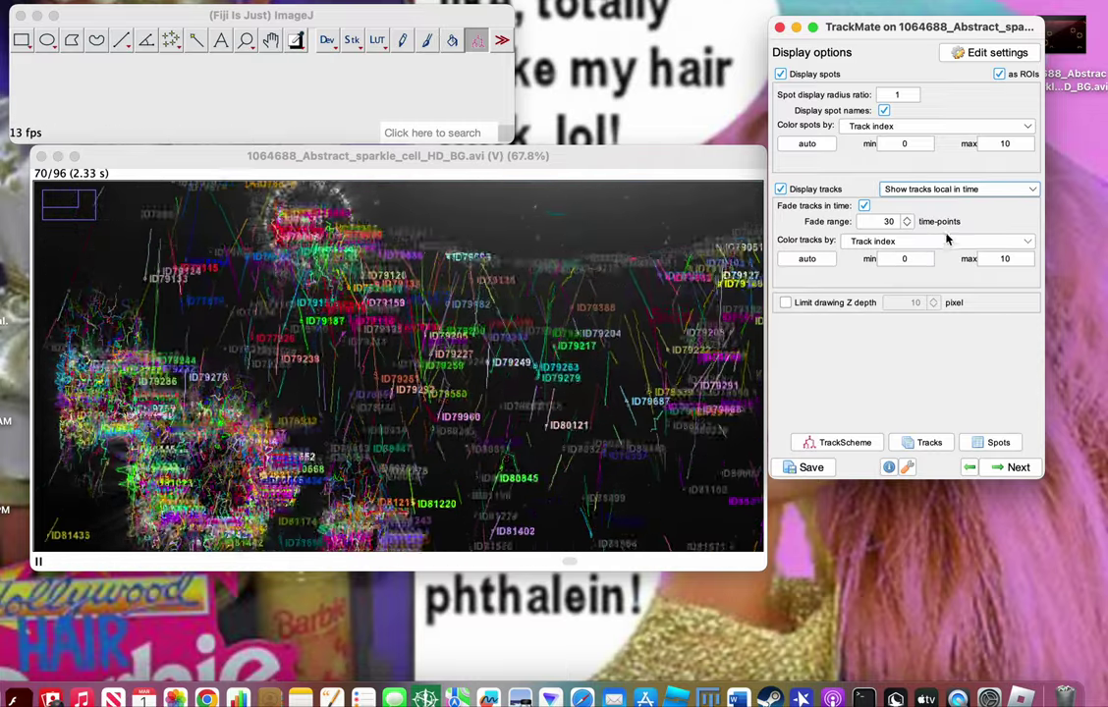
{"action": "left_click", "coordinate": [979, 189]}
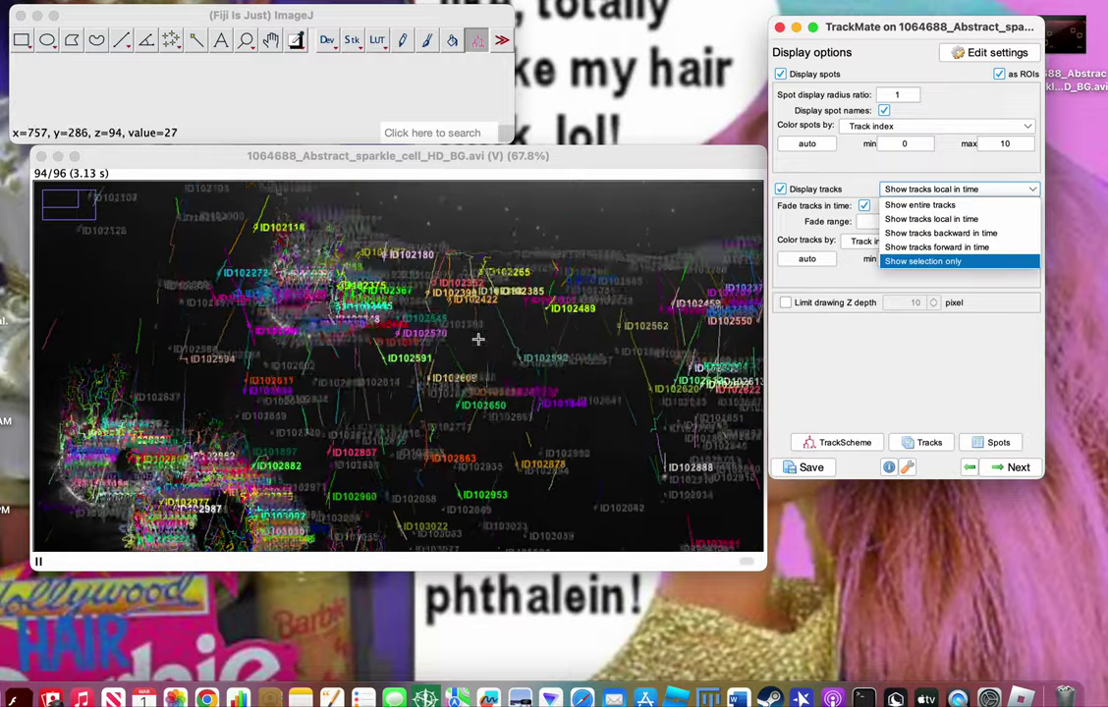
{"action": "left_click", "coordinate": [990, 233]}
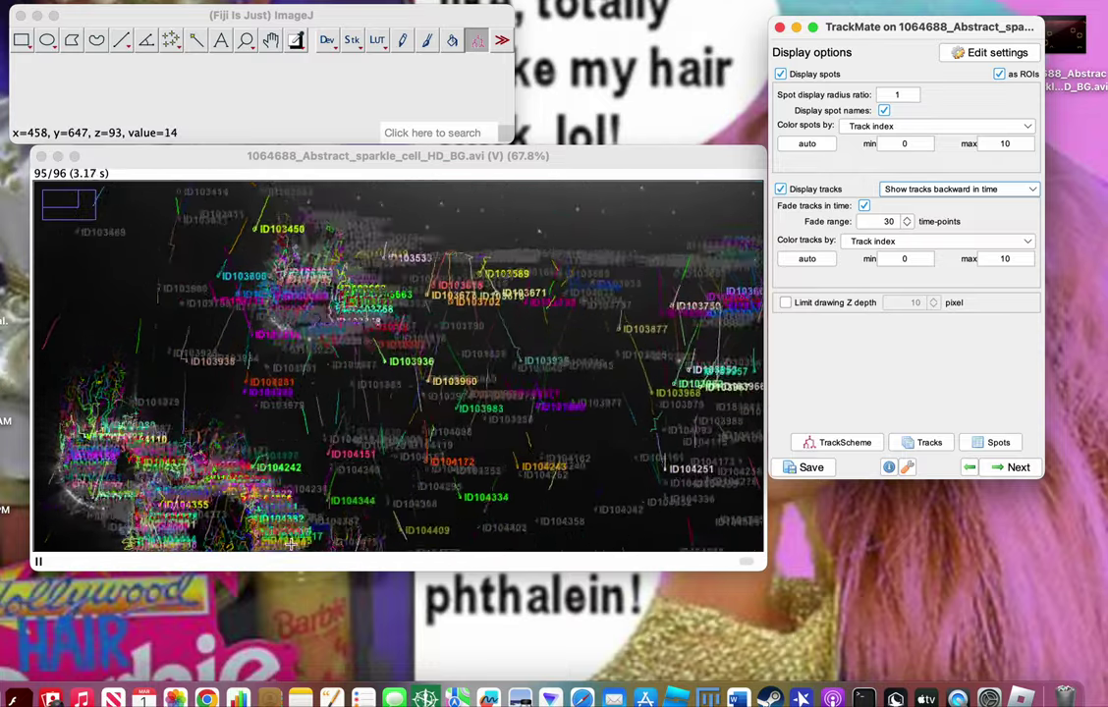
Step: Set the track display to Show selection only and lasso the spots in the open central area and around the upper cell
{"action": "left_click", "coordinate": [928, 190]}
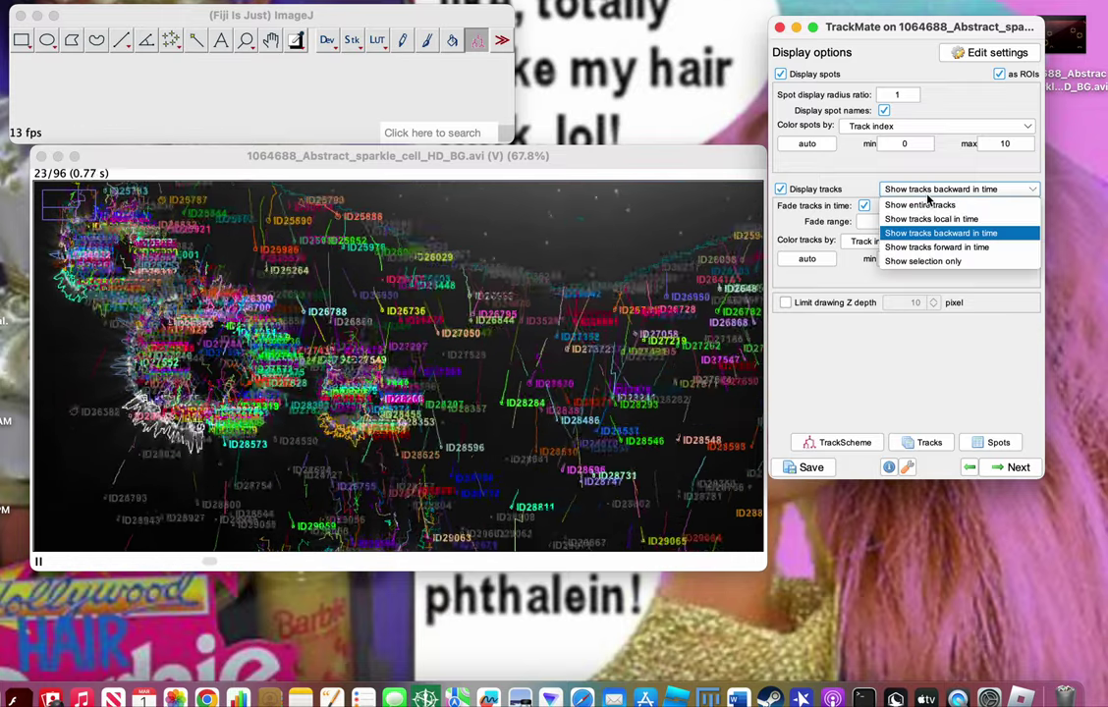
{"action": "left_click", "coordinate": [923, 262]}
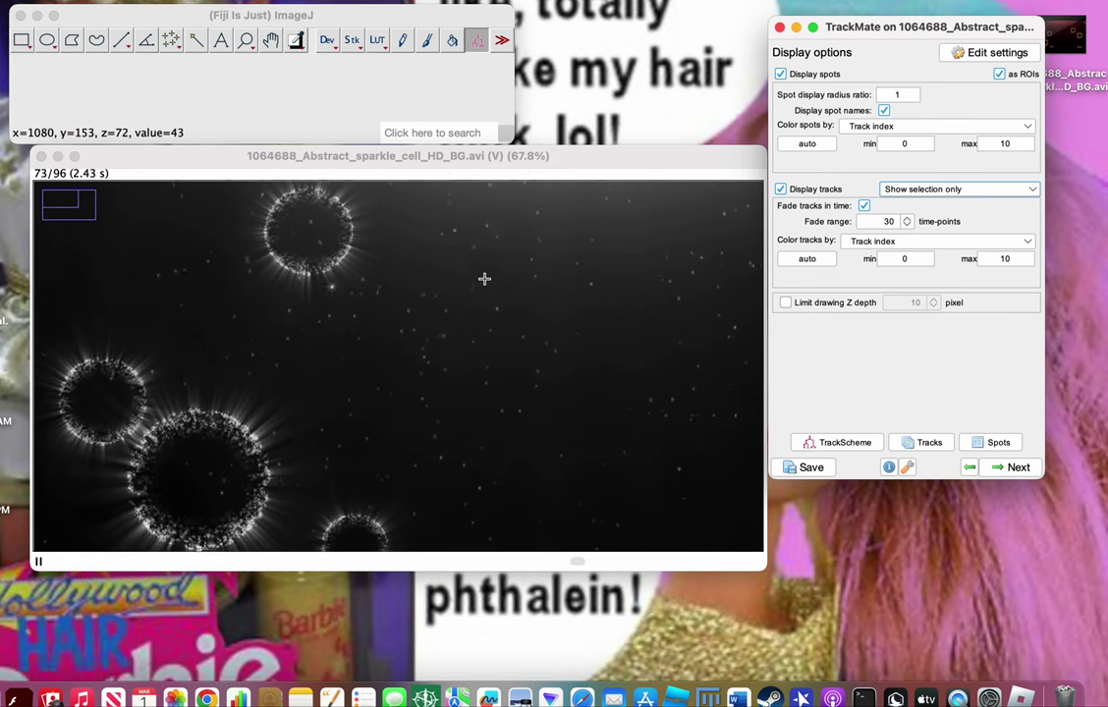
{"action": "left_click", "coordinate": [472, 322]}
{"action": "left_click", "coordinate": [447, 296]}
{"action": "left_click", "coordinate": [539, 334]}
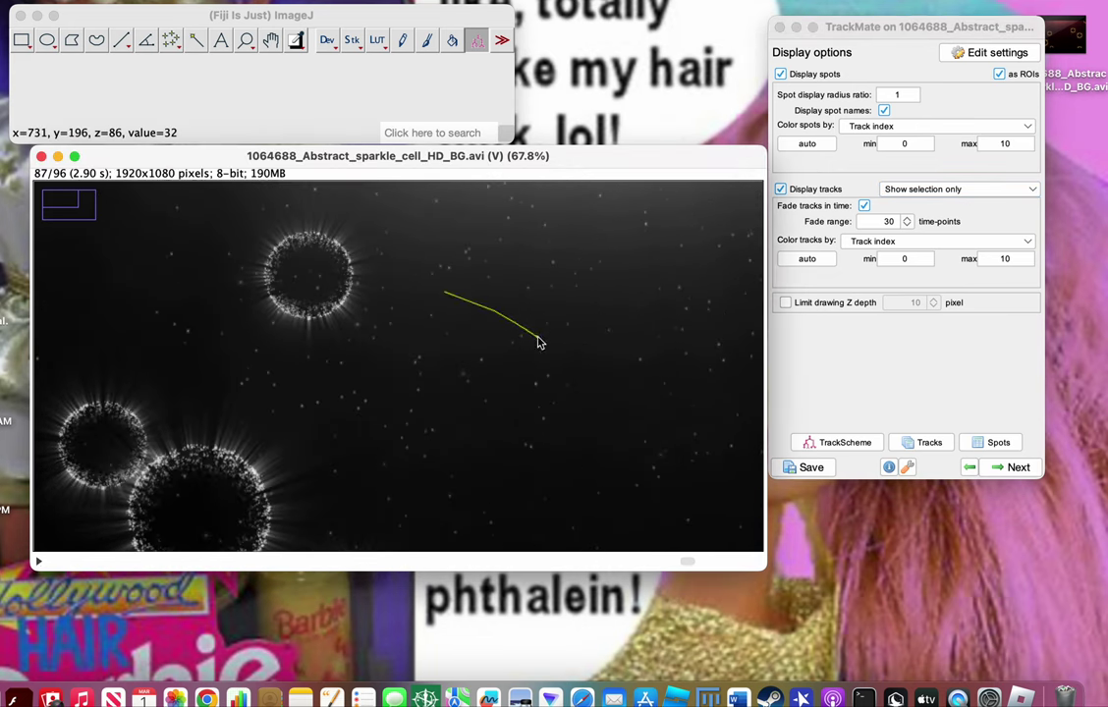
{"action": "mouse_move", "coordinate": [524, 335]}
{"action": "left_mouse_down"}
{"action": "mouse_move", "coordinate": [493, 439]}
{"action": "mouse_move", "coordinate": [389, 382]}
{"action": "mouse_move", "coordinate": [550, 353]}
{"action": "mouse_move", "coordinate": [569, 392]}
{"action": "mouse_move", "coordinate": [415, 454]}
{"action": "mouse_move", "coordinate": [385, 398]}
{"action": "left_mouse_up"}
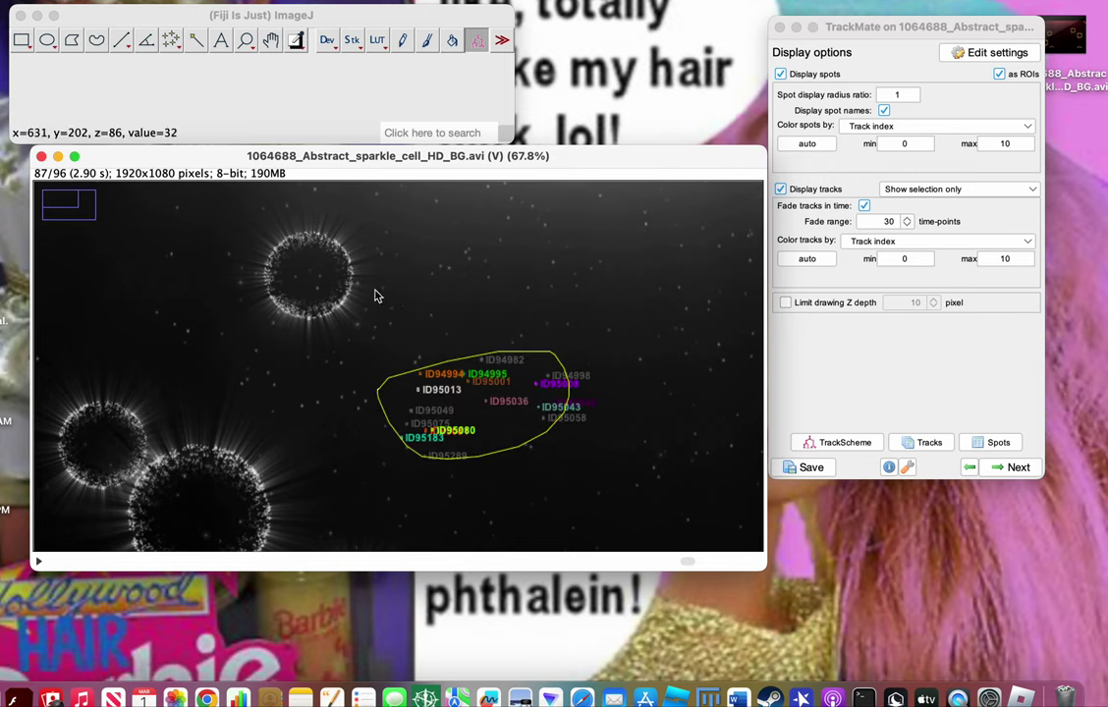
{"action": "mouse_move", "coordinate": [292, 231]}
{"action": "left_mouse_down"}
{"action": "mouse_move", "coordinate": [227, 235]}
{"action": "mouse_move", "coordinate": [226, 314]}
{"action": "mouse_move", "coordinate": [374, 322]}
{"action": "mouse_move", "coordinate": [408, 271]}
{"action": "mouse_move", "coordinate": [279, 224]}
{"action": "left_mouse_up"}
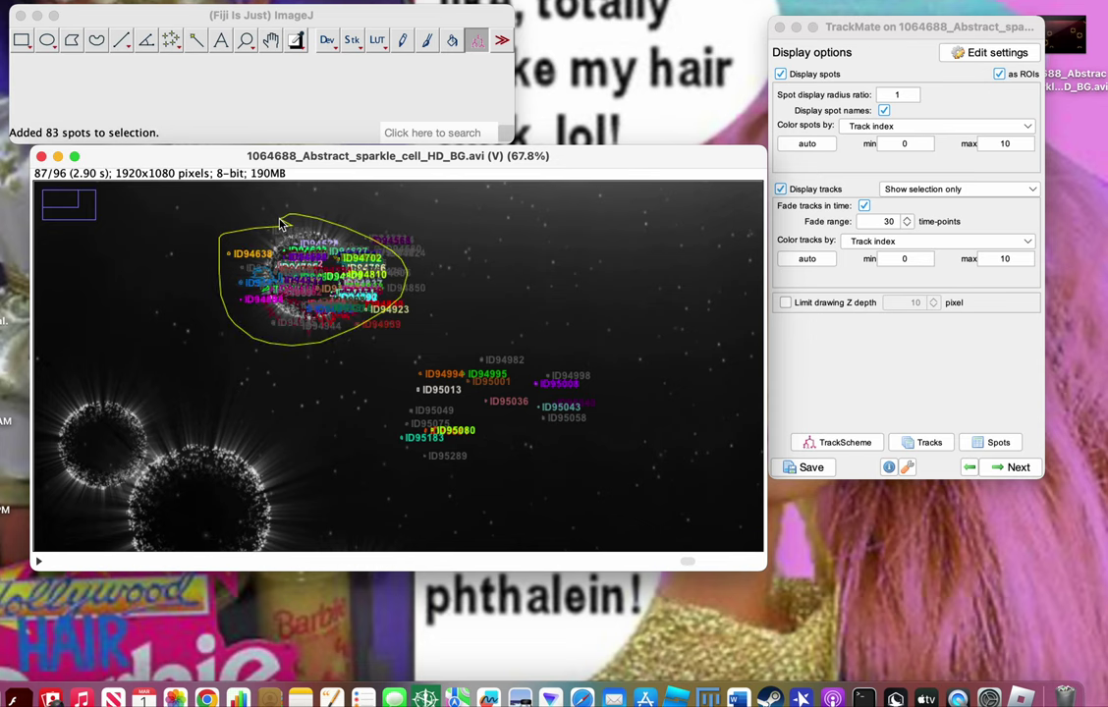
Step: Set the track display to Show tracks forward in time, advance to the action selection page, and play the video
{"action": "left_click", "coordinate": [914, 187]}
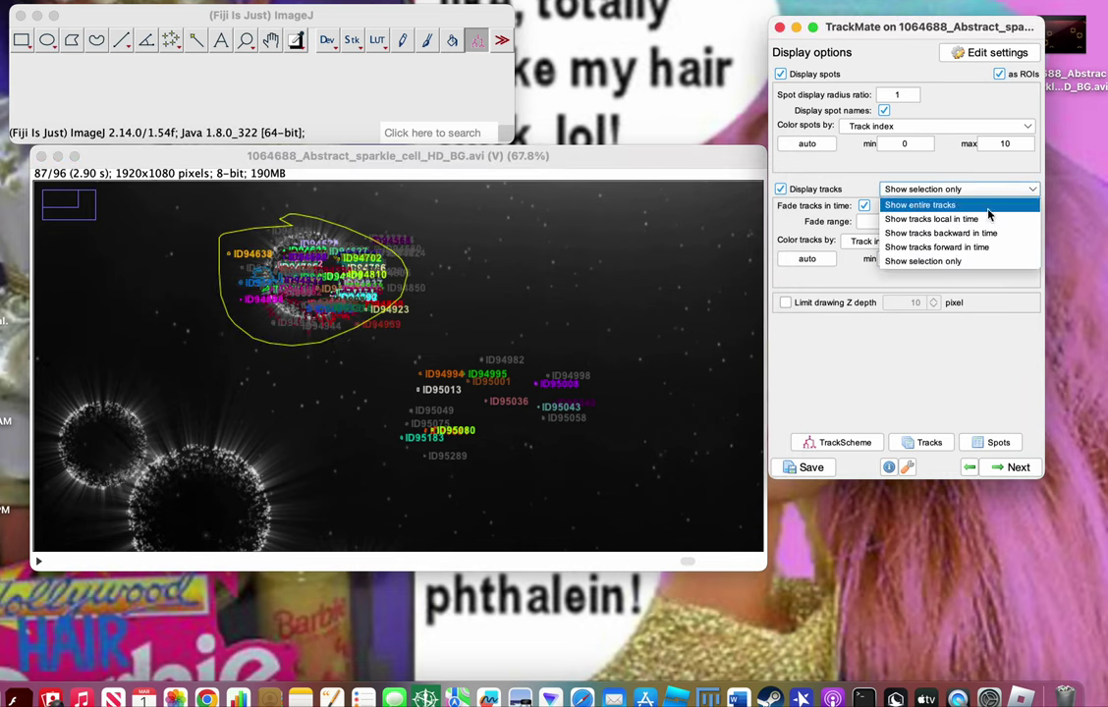
{"action": "left_click", "coordinate": [921, 246]}
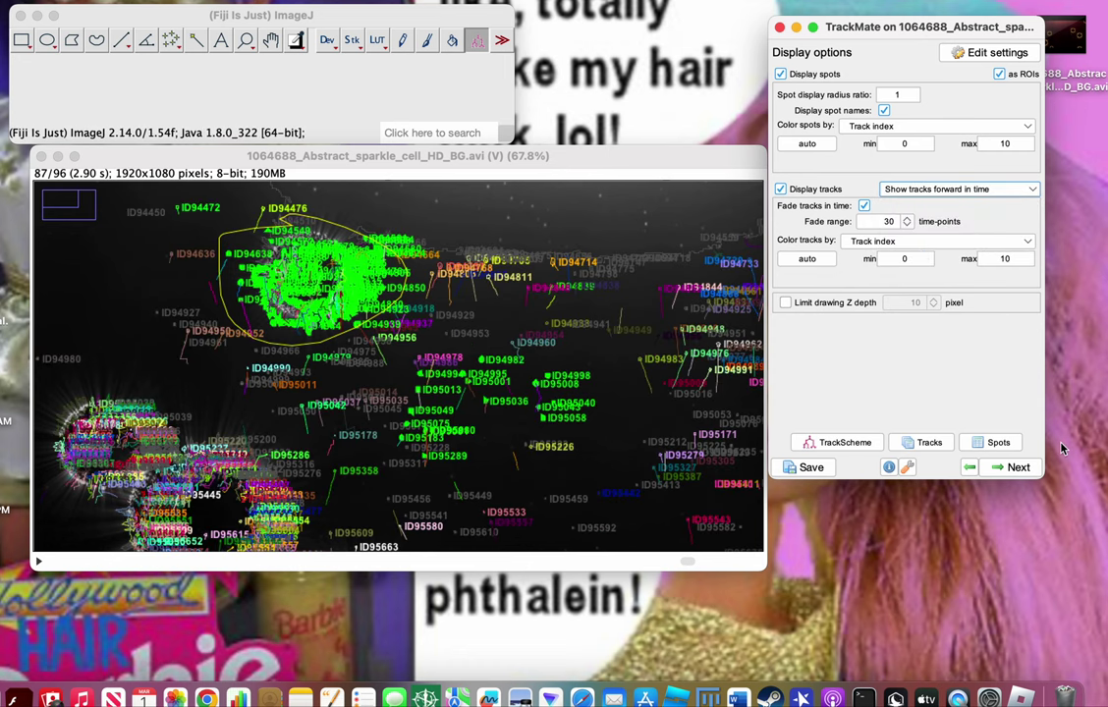
{"action": "left_click", "coordinate": [1030, 471]}
{"action": "left_click", "coordinate": [1029, 471]}
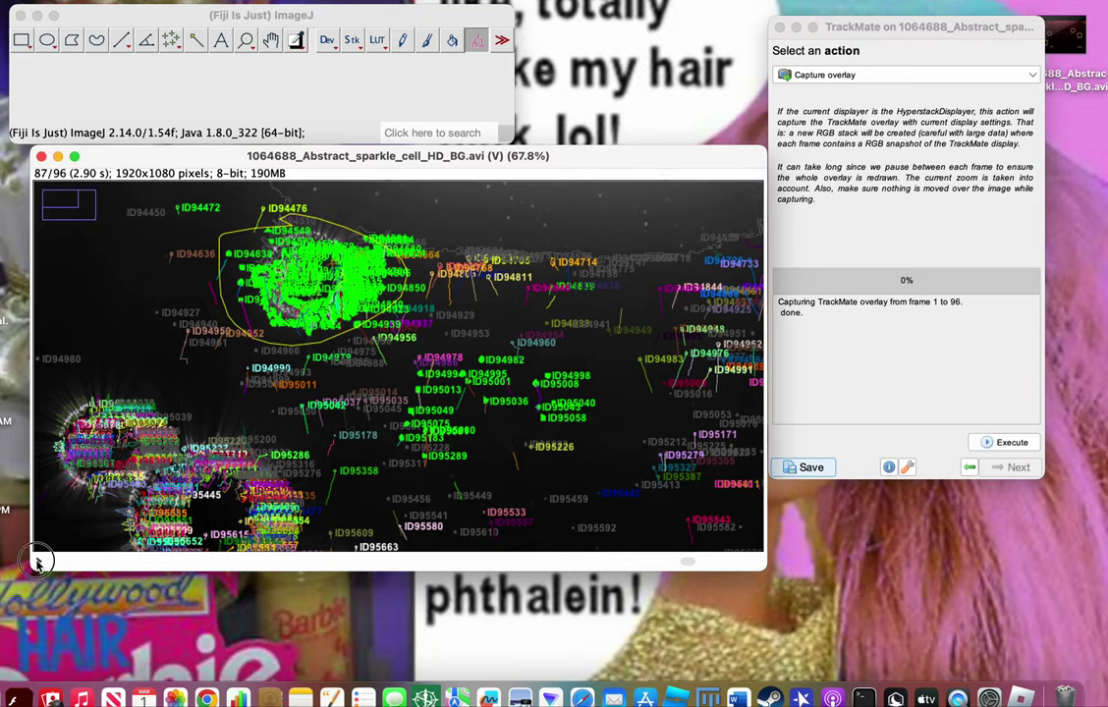
{"action": "left_click", "coordinate": [37, 563]}
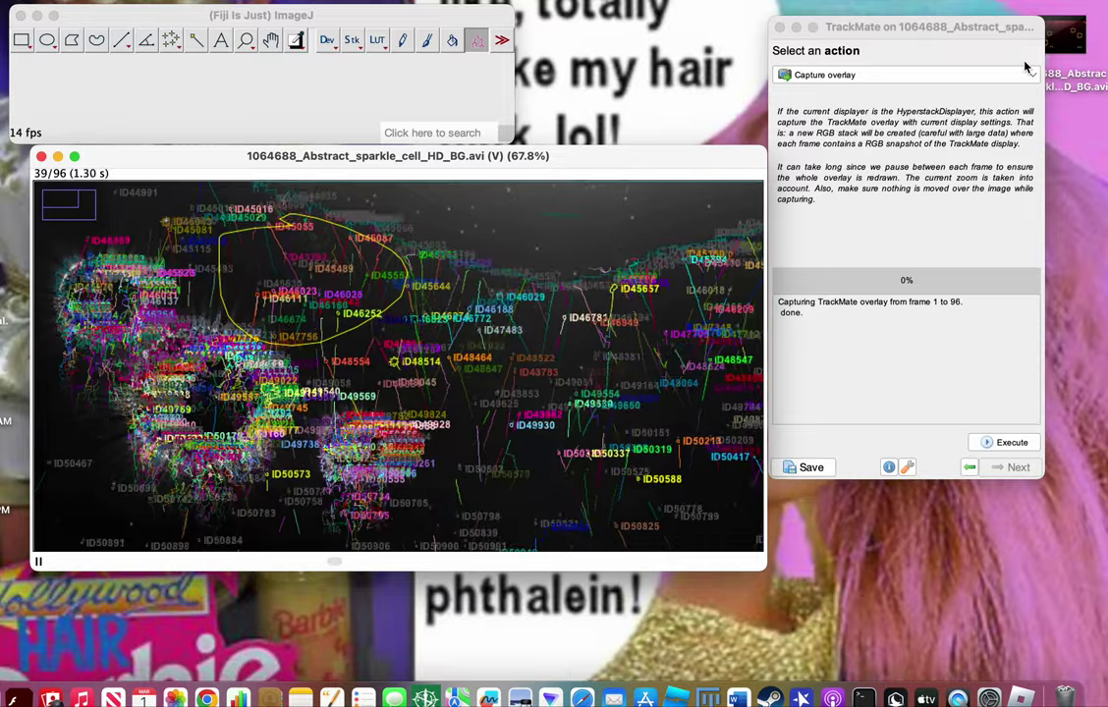
Step: Return to the track feature plotting page, plot Track max speed against Track ID for all tracks, and close the plot
{"action": "left_click", "coordinate": [969, 469]}
{"action": "left_click", "coordinate": [969, 469]}
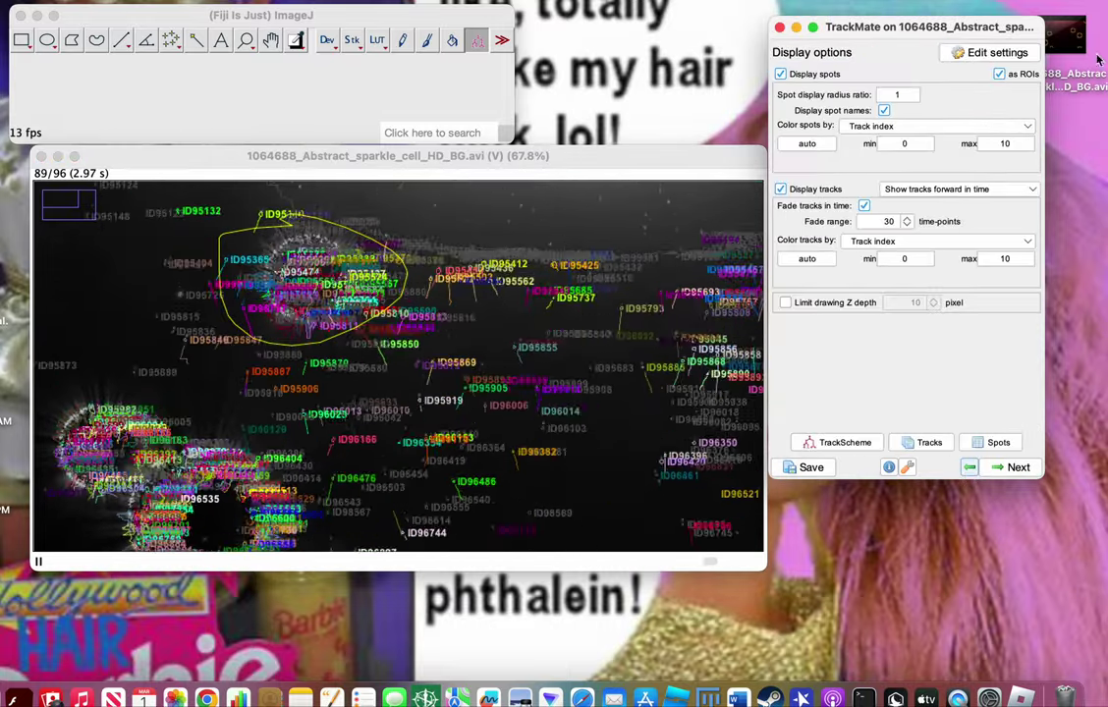
{"action": "left_click", "coordinate": [1019, 468]}
{"action": "left_click", "coordinate": [974, 61]}
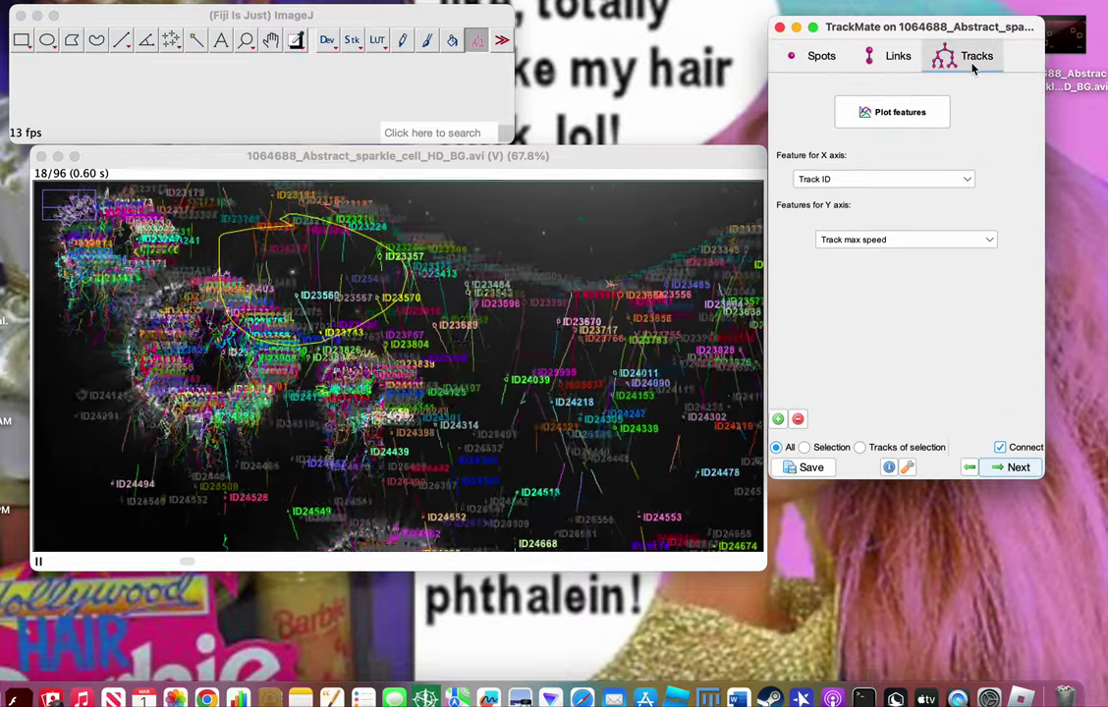
{"action": "left_click", "coordinate": [894, 110]}
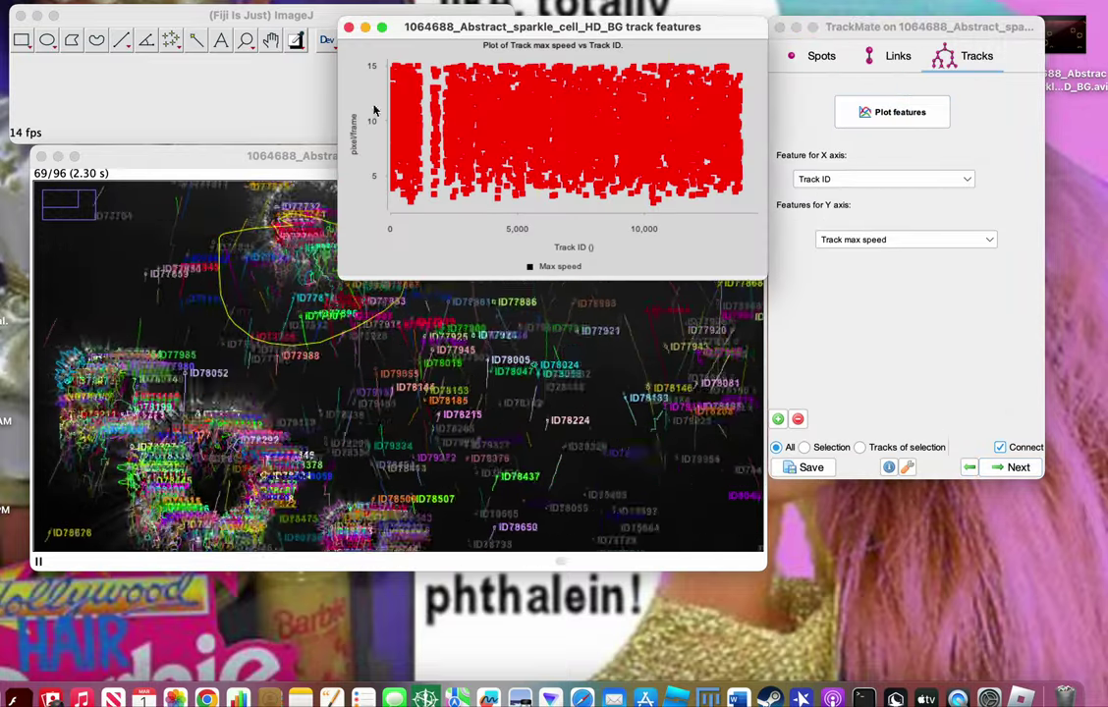
{"action": "left_click", "coordinate": [348, 26]}
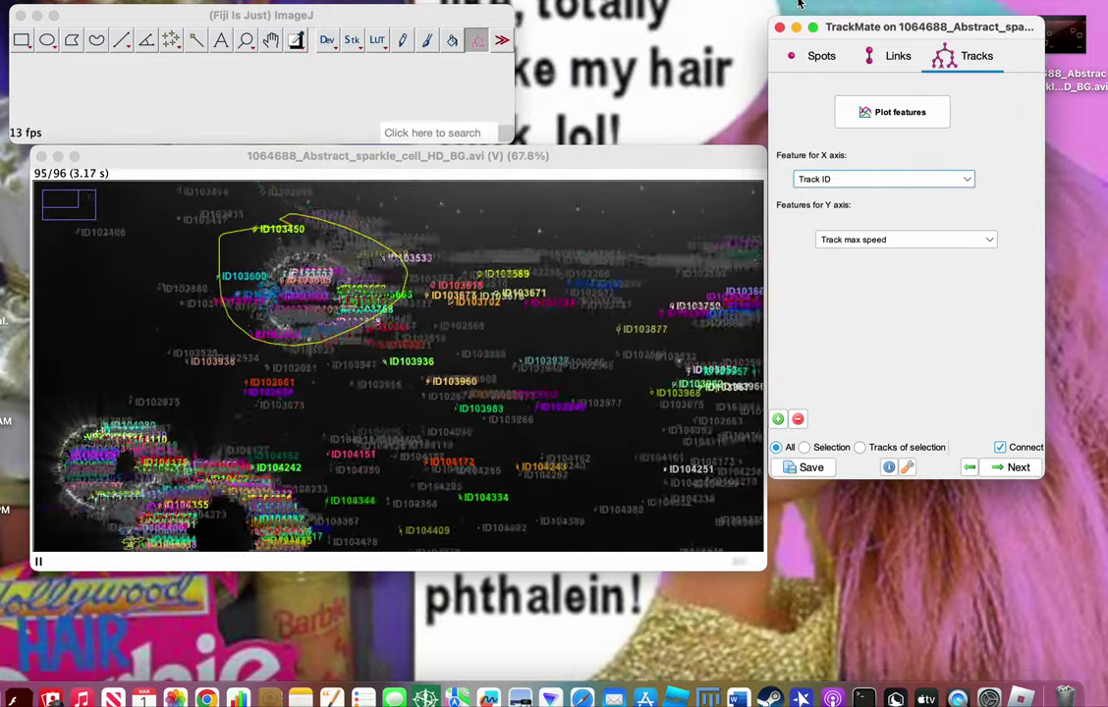